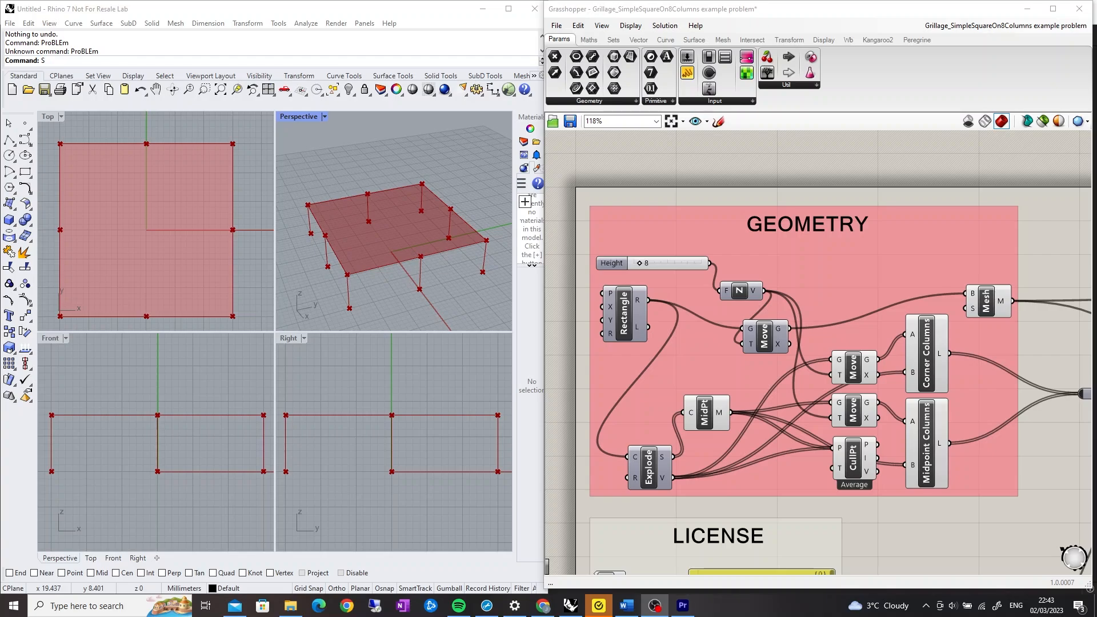
Inspect the Mesh, Midpoint Columns and Corner Columns components in the Geometry group and their preview geometry
left_click(987, 301)
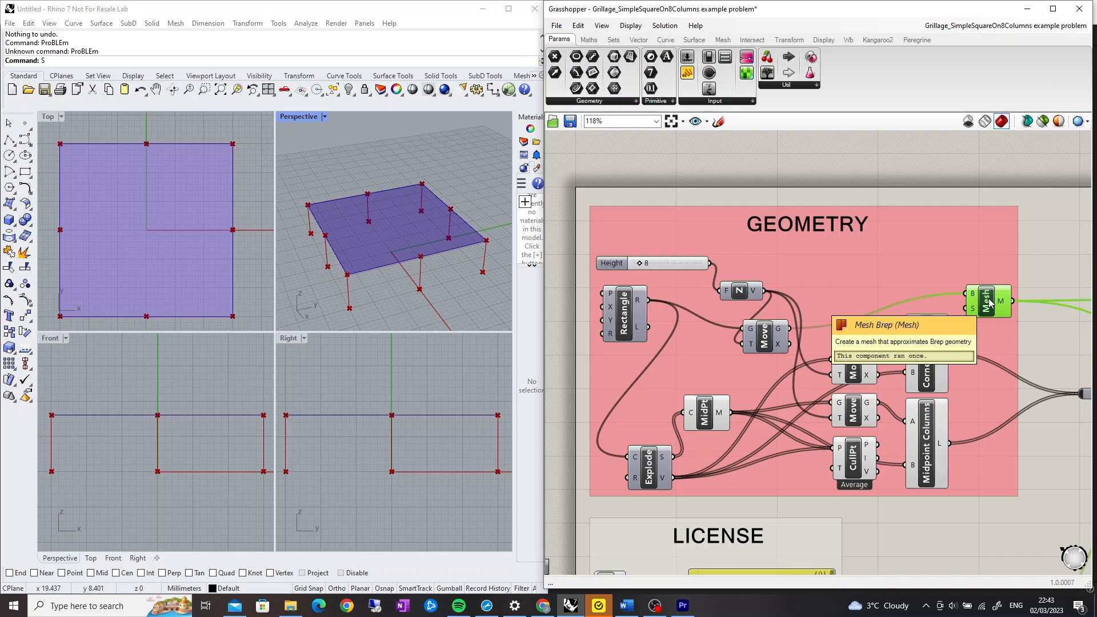
left_click(931, 434)
left_click(931, 358)
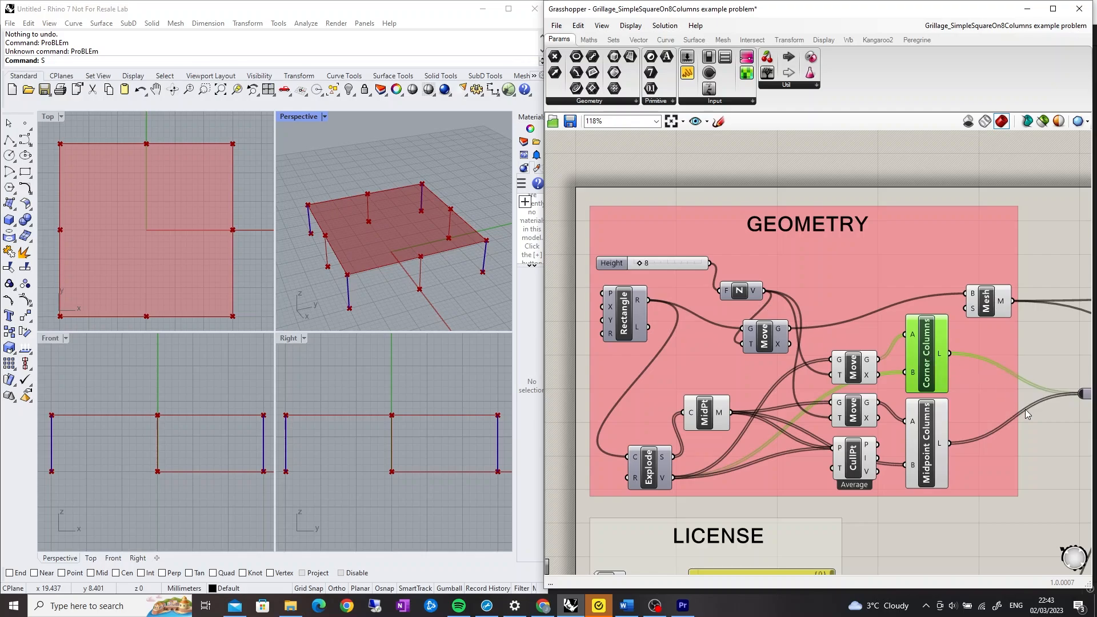
scroll(1016, 389, "down", 5)
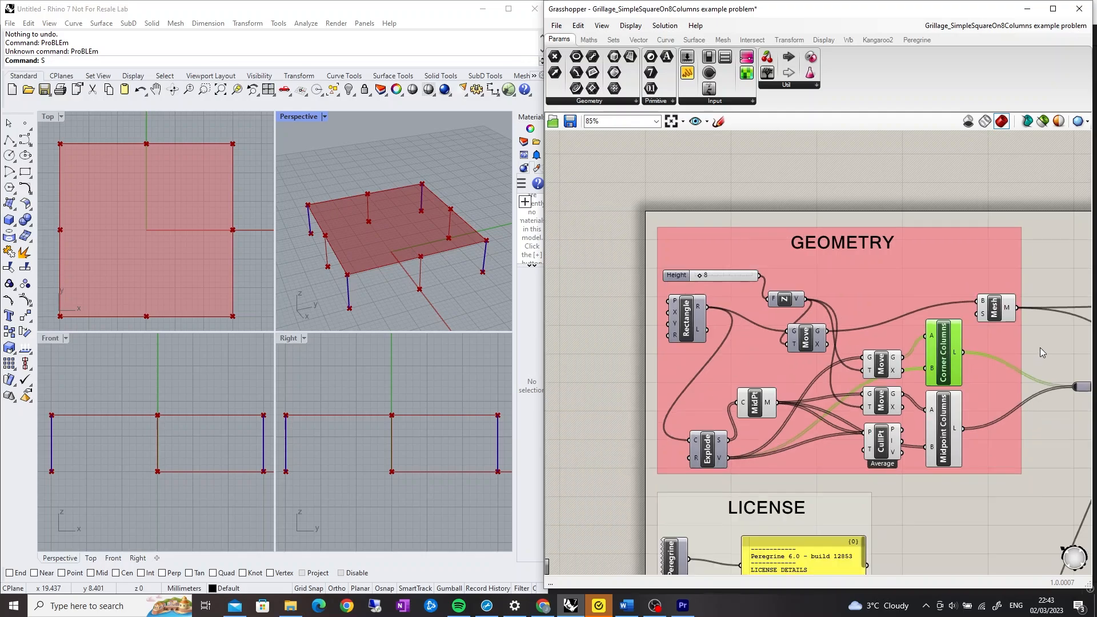
scroll(945, 437, "up", 5)
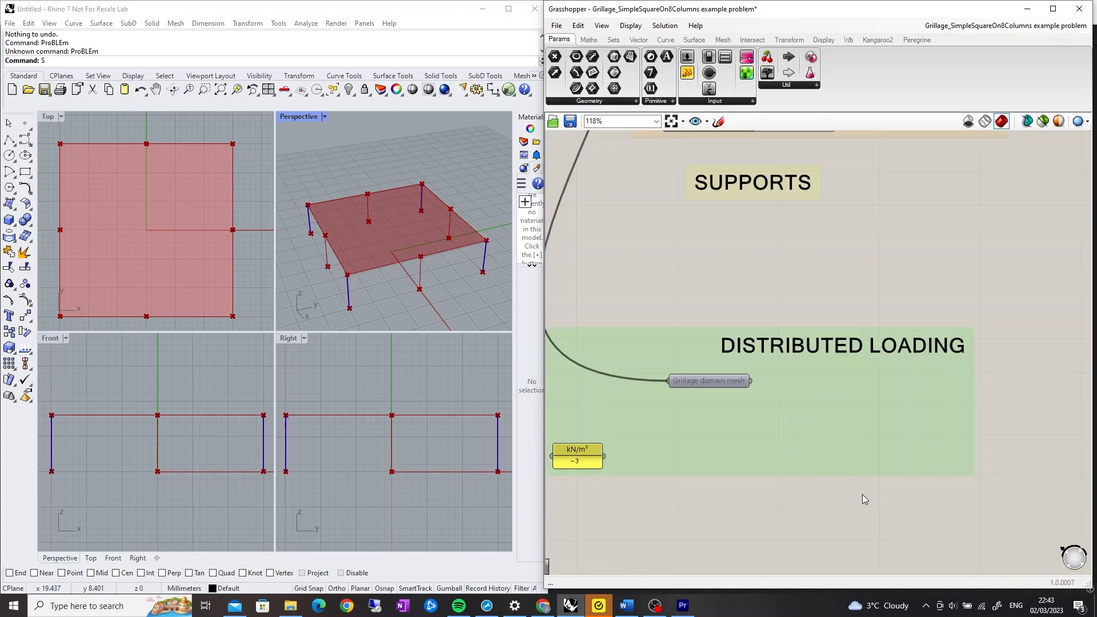
scroll(841, 460, "up", 1)
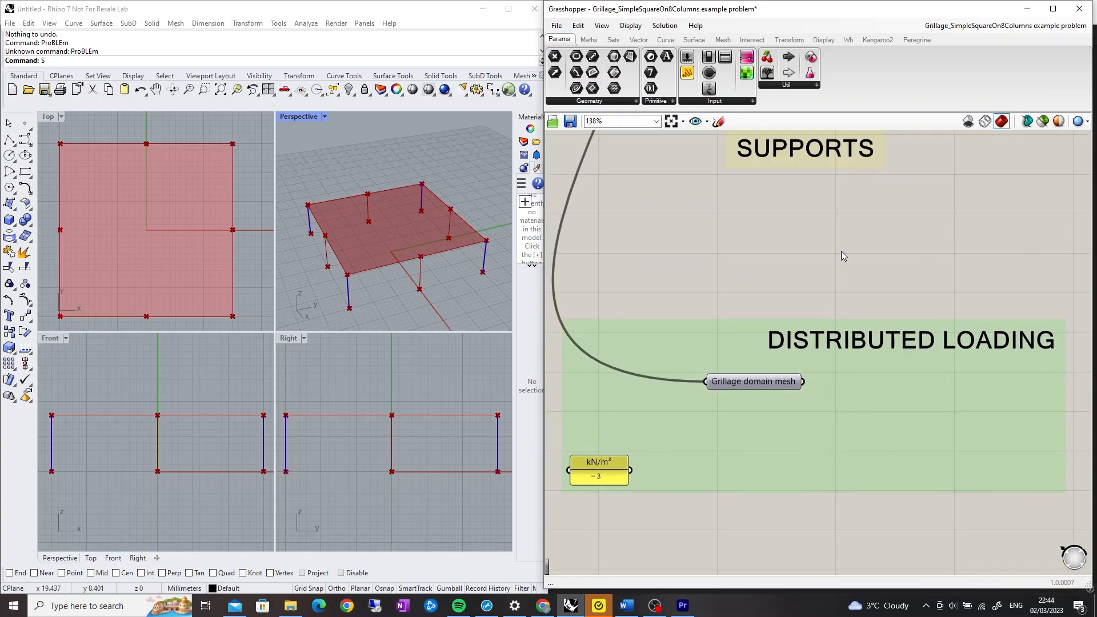
Place a Peregrine Distributed Load component and connect the grillage domain mesh to its Mesh input
left_click(923, 44)
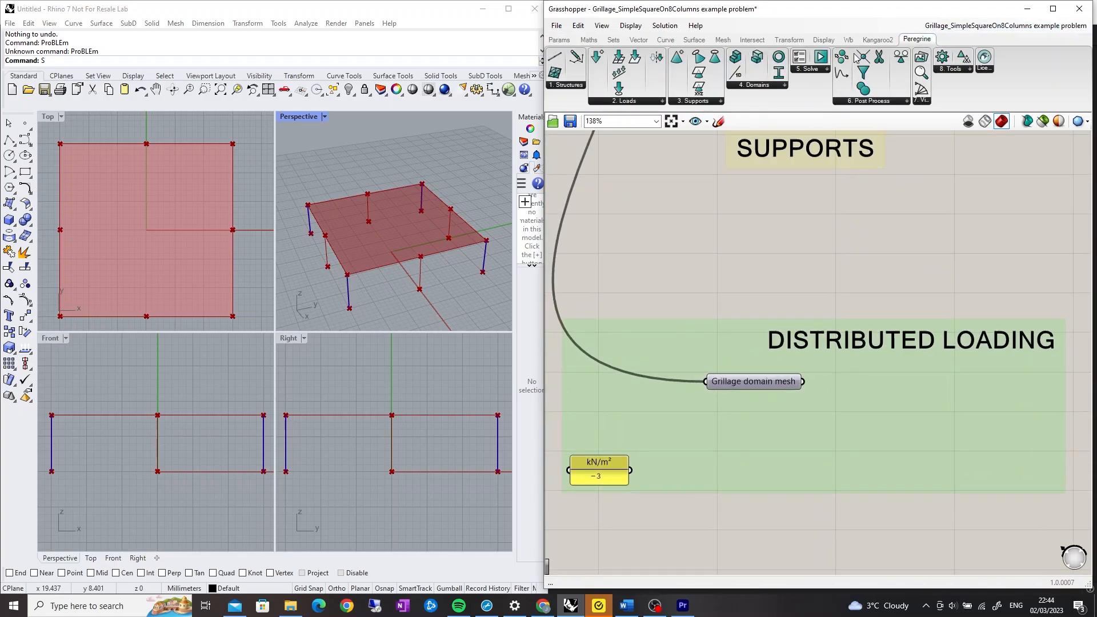
left_click(656, 105)
left_click_drag(628, 141, 875, 434)
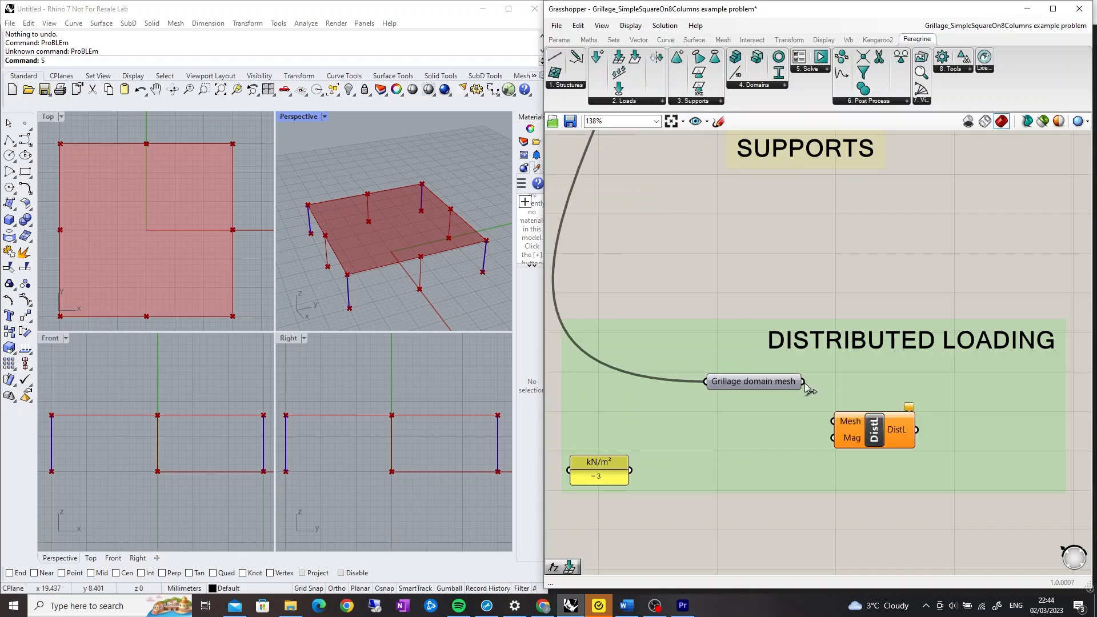
left_click_drag(803, 381, 833, 421)
Add a Unit Z vector fed by the kN/m² value and connect it to the distributed load's Mag input
double_click(715, 461)
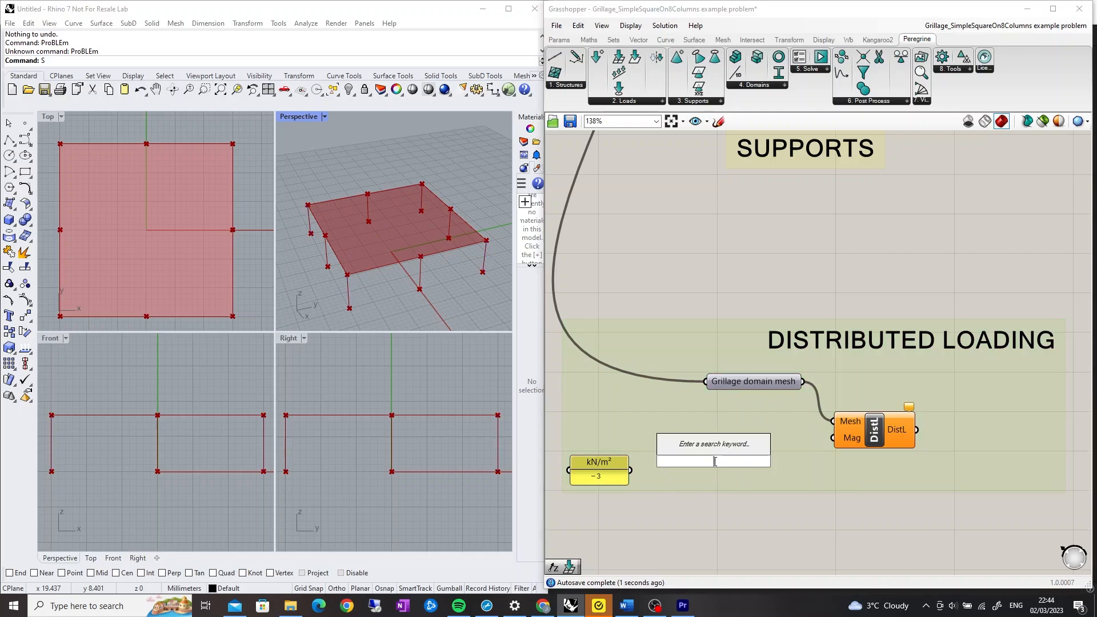
type("unit")
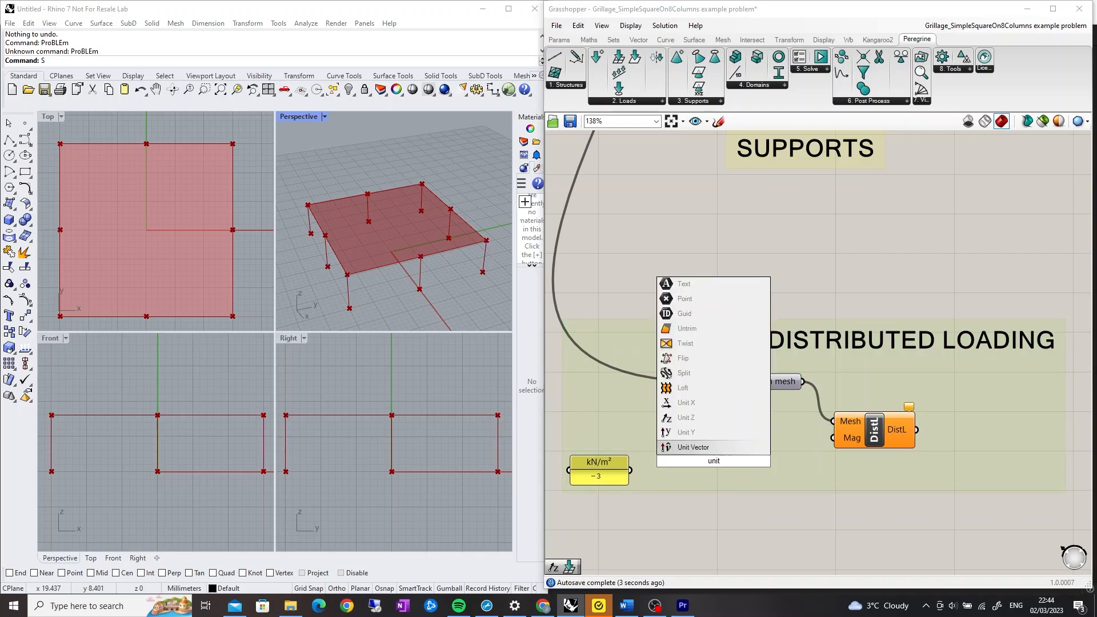
left_click(709, 423)
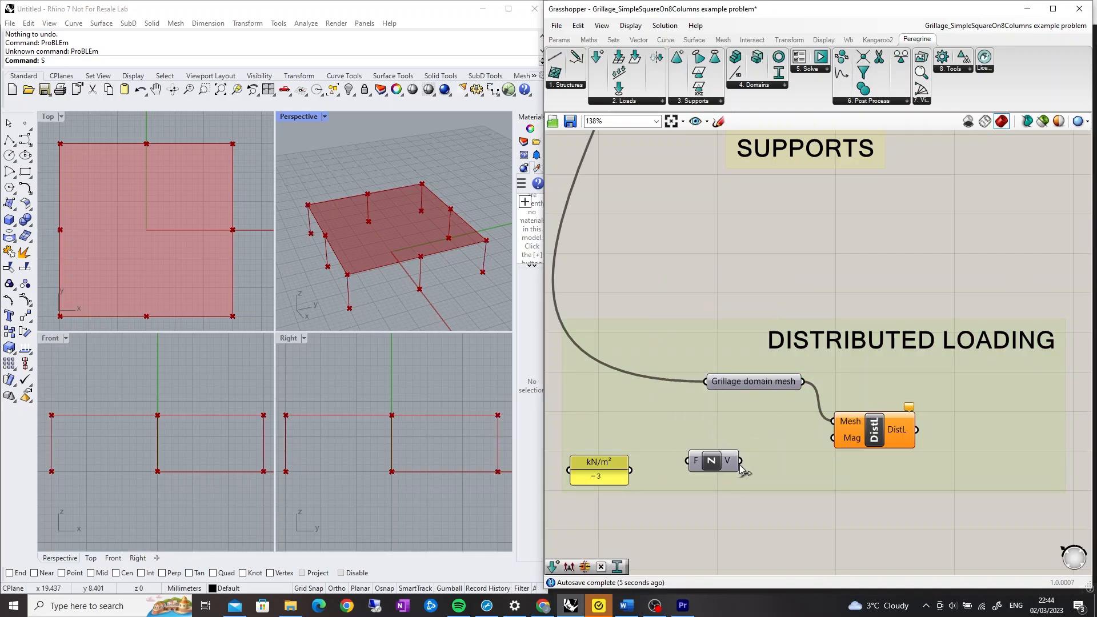
left_click_drag(740, 461, 833, 439)
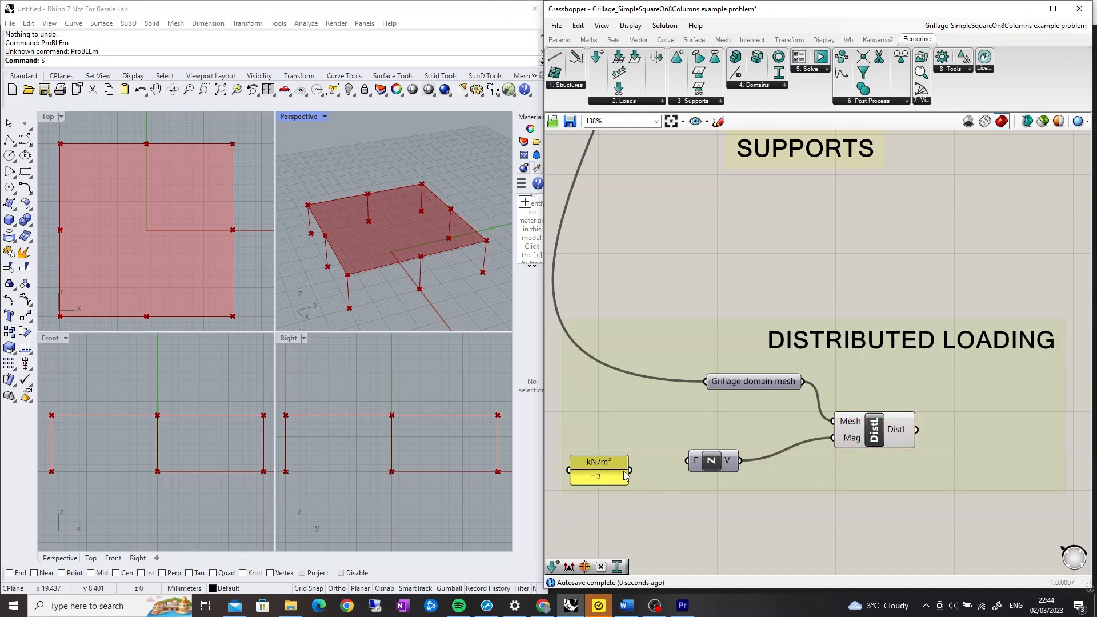
left_click_drag(629, 470, 689, 467)
Add a Load Case component and connect the distributed load output to its DistL input
left_click(651, 103)
left_click_drag(620, 118, 1010, 433)
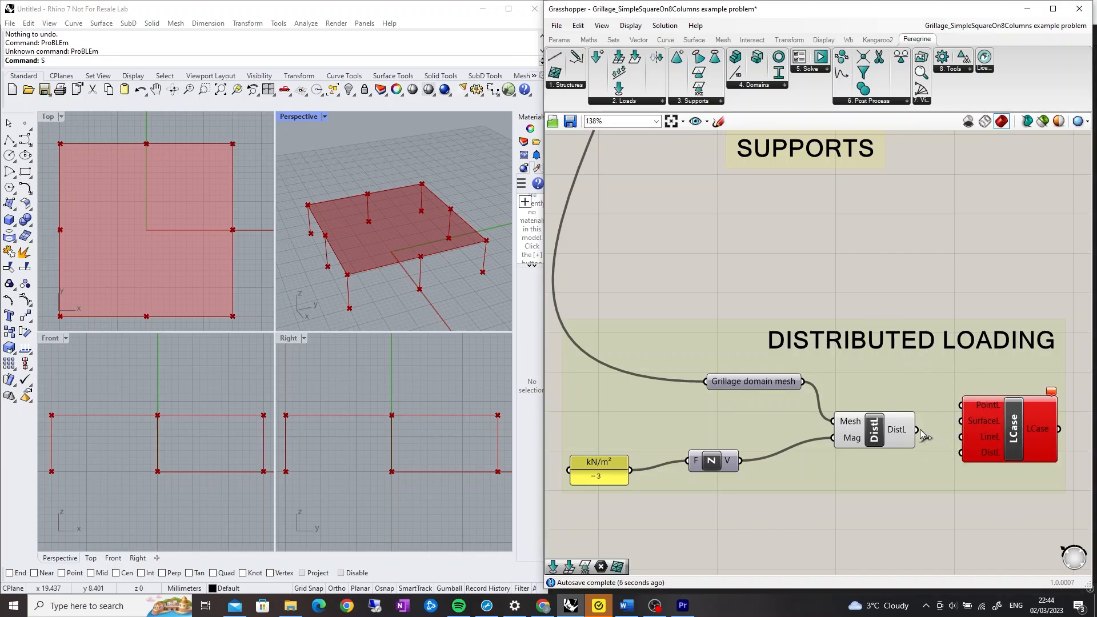
left_click_drag(919, 431, 964, 453)
Connect the load case output to the Problem Specification component's LCase input
scroll(936, 374, "down", 3)
right_click_drag(938, 374, 726, 399)
left_click_drag(786, 428, 831, 270)
scroll(675, 333, "down", 3)
scroll(914, 246, "up", 7)
scroll(820, 372, "down", 3)
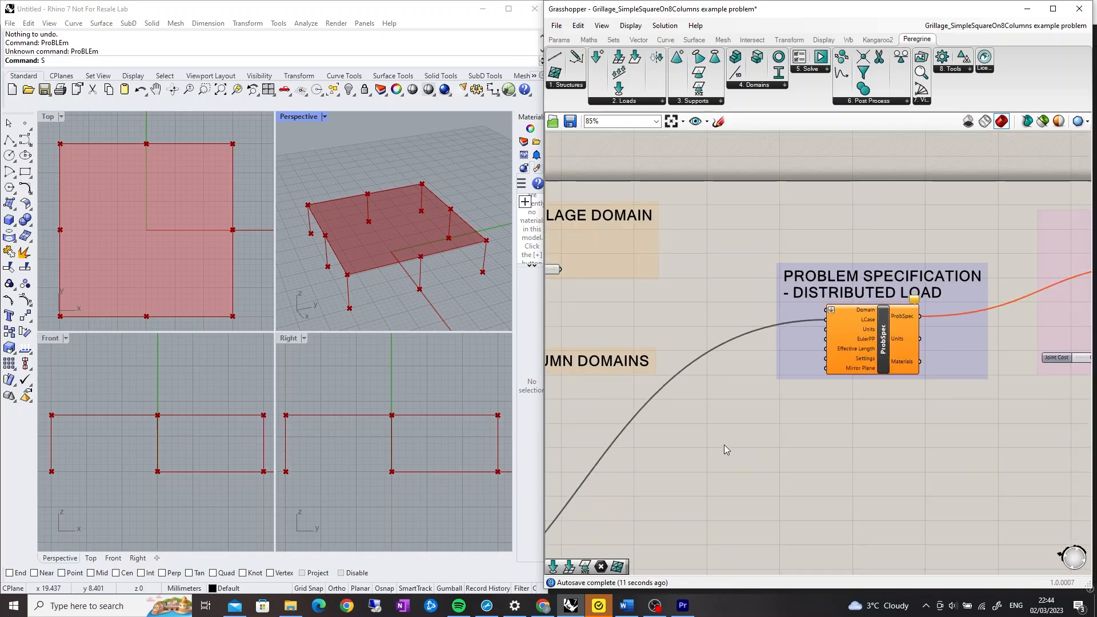
right_click_drag(724, 444, 971, 362)
Place a Point Support component in the Supports group
scroll(811, 402, "down", 3)
scroll(833, 385, "up", 4)
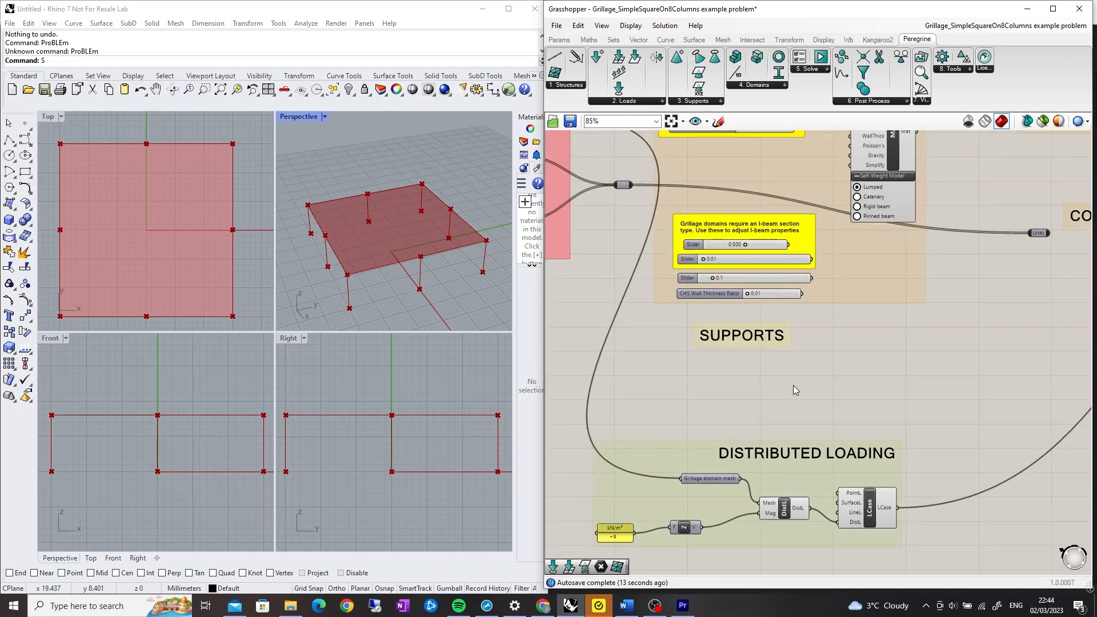
right_click_drag(793, 390, 822, 375)
scroll(796, 382, "up", 1)
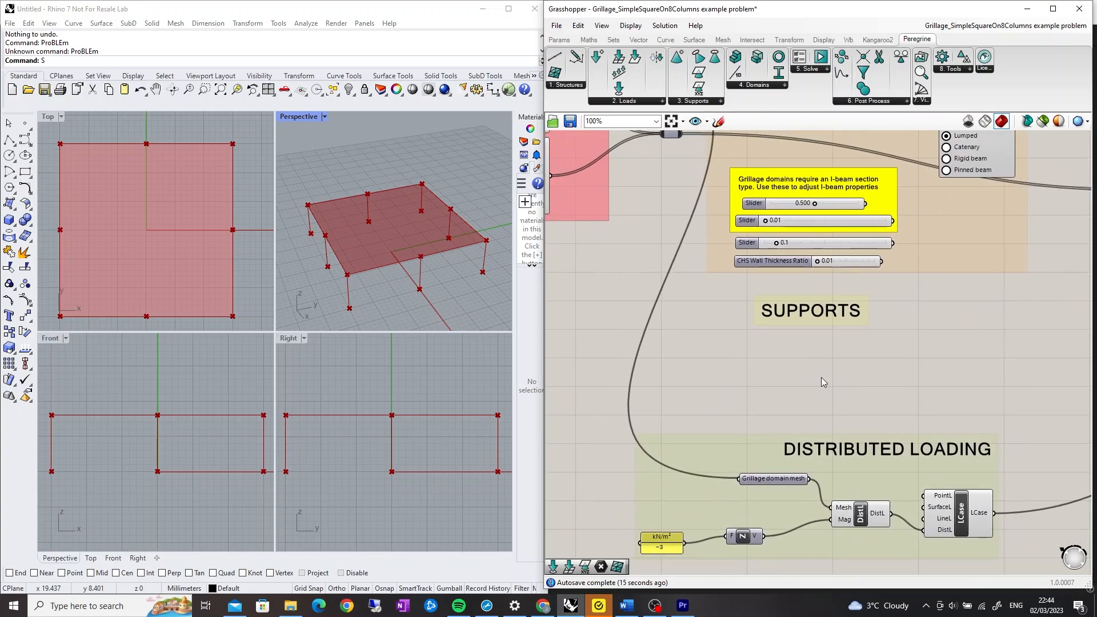
left_click(718, 101)
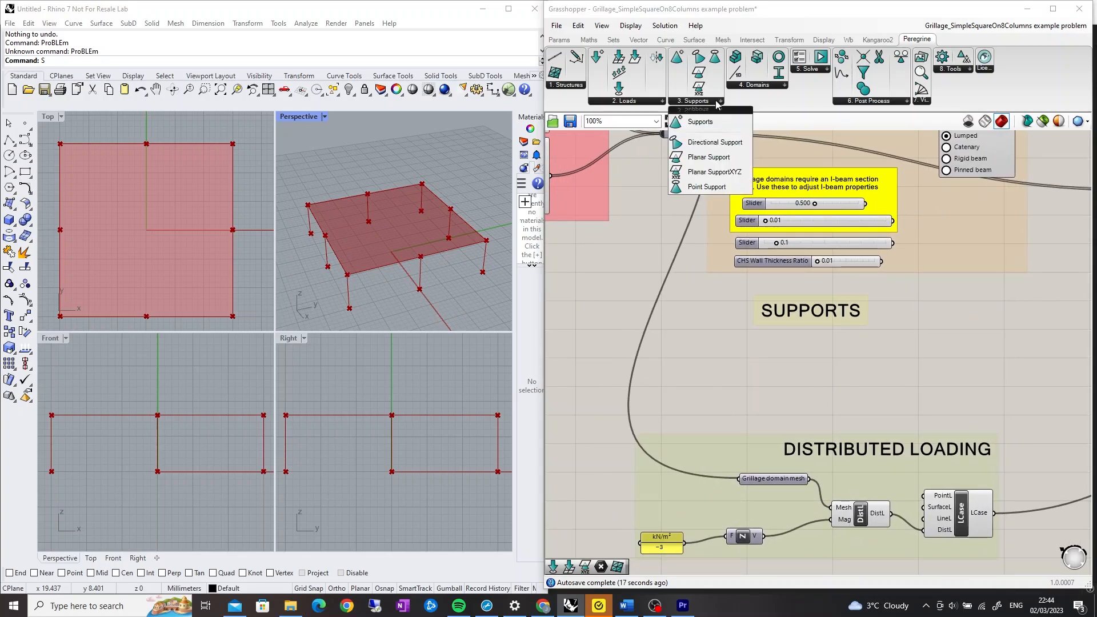
left_click_drag(713, 186, 779, 371)
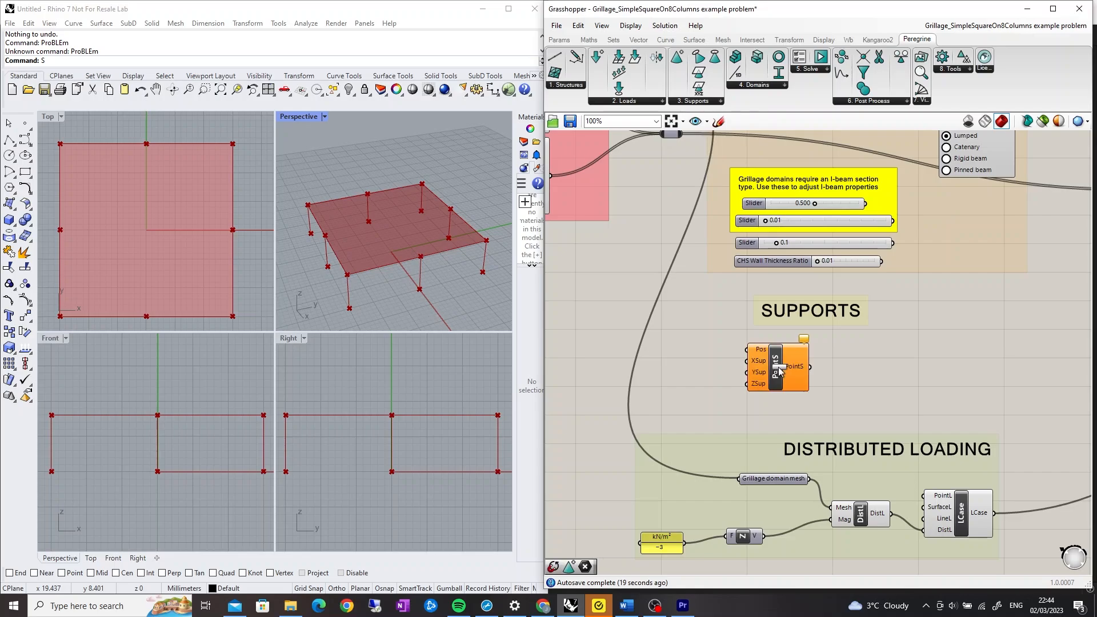
Connect the rectangle edge midpoints and the rectangle vertices to the point support's Pos input
scroll(725, 278, "down", 3)
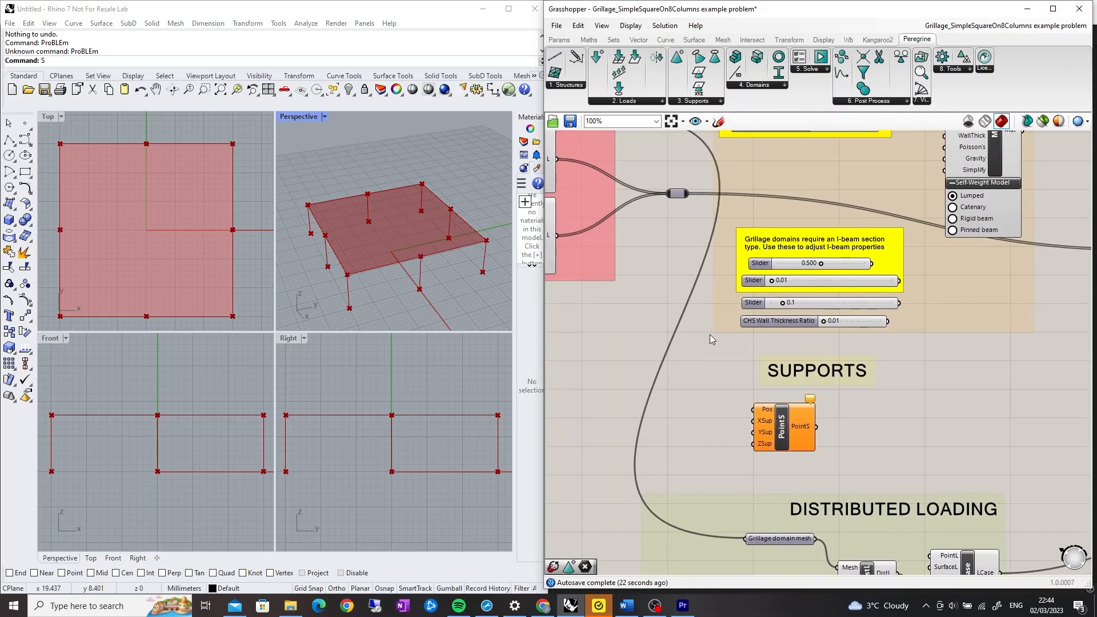
right_click_drag(717, 320, 780, 325)
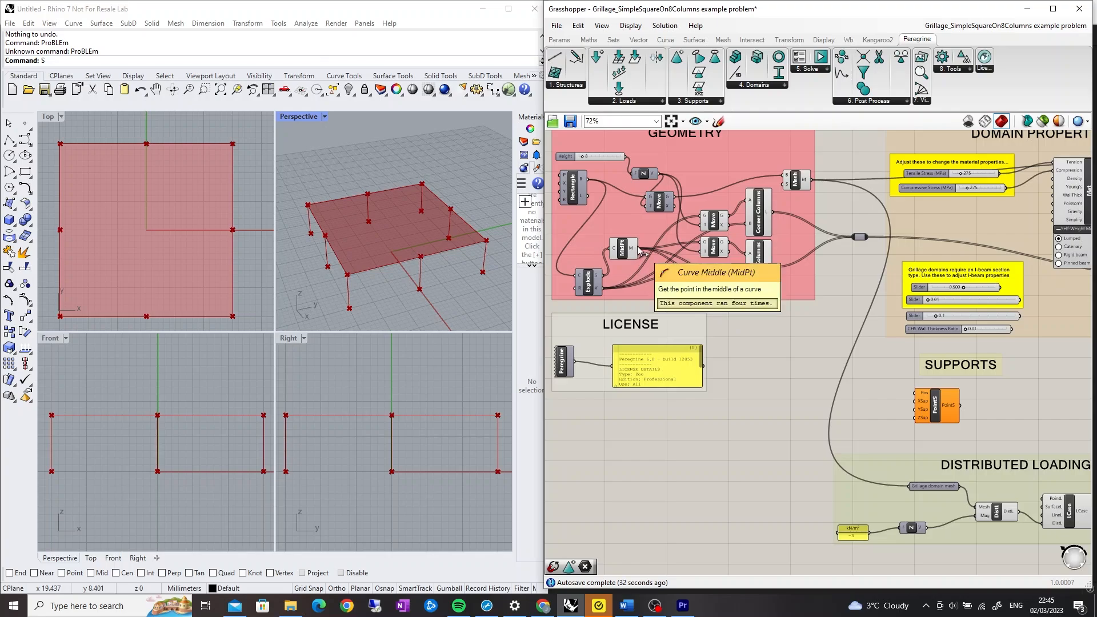
left_click_drag(639, 248, 915, 393)
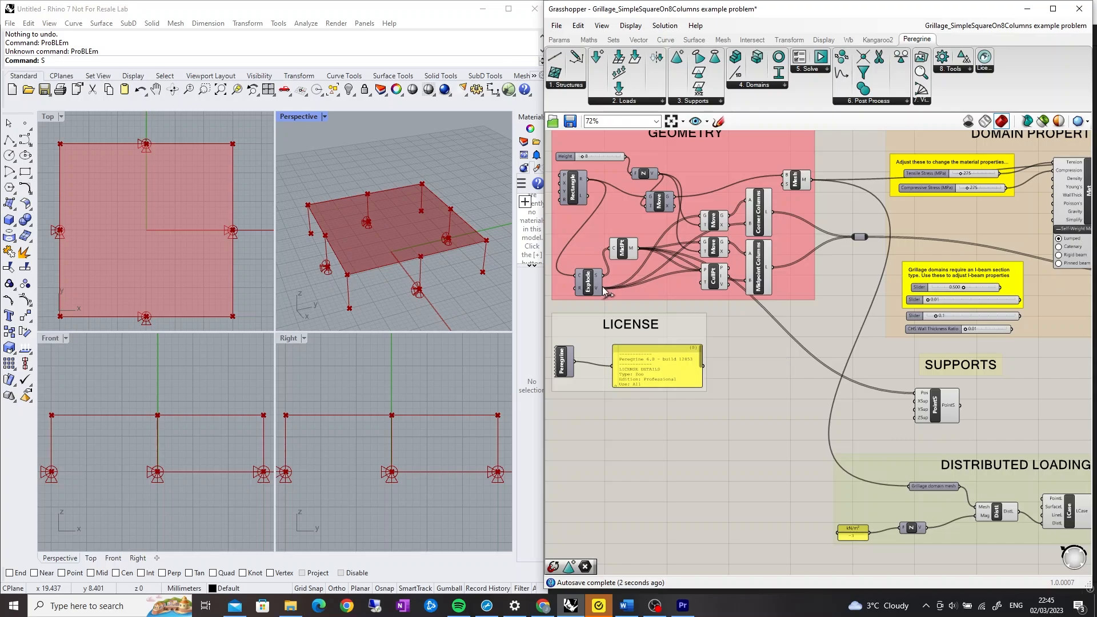
left_click_drag(600, 288, 916, 400, "shift")
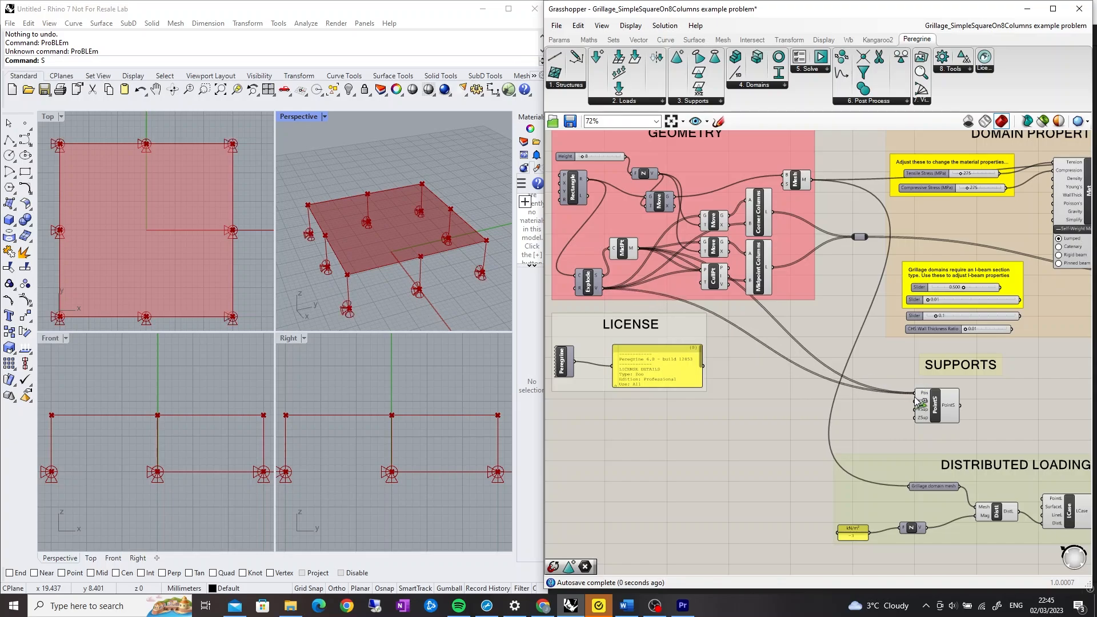
Add a Supports component and connect the point support output to its PointS input
right_click_drag(1024, 412, 825, 408)
scroll(780, 408, "up", 1)
scroll(780, 406, "up", 3)
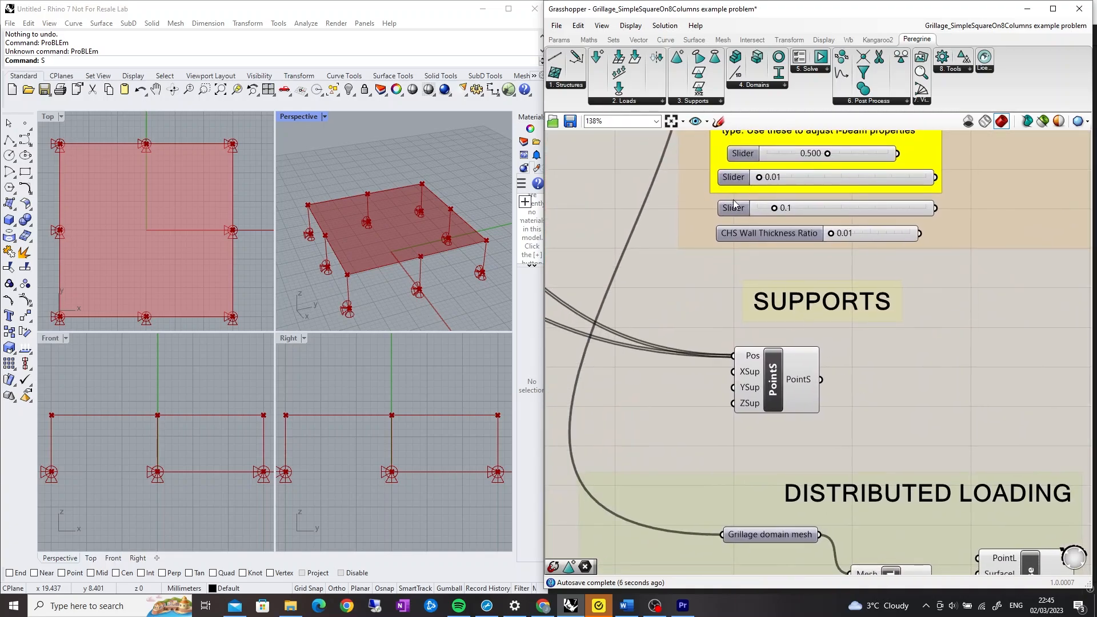
left_click(706, 102)
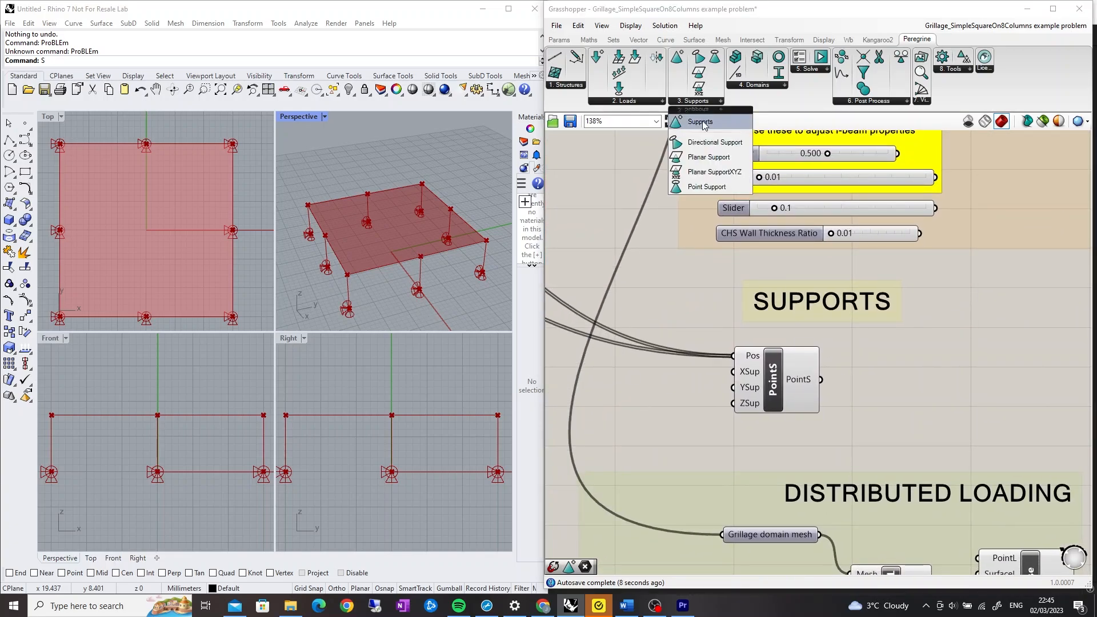
left_click(706, 120)
left_click(947, 388)
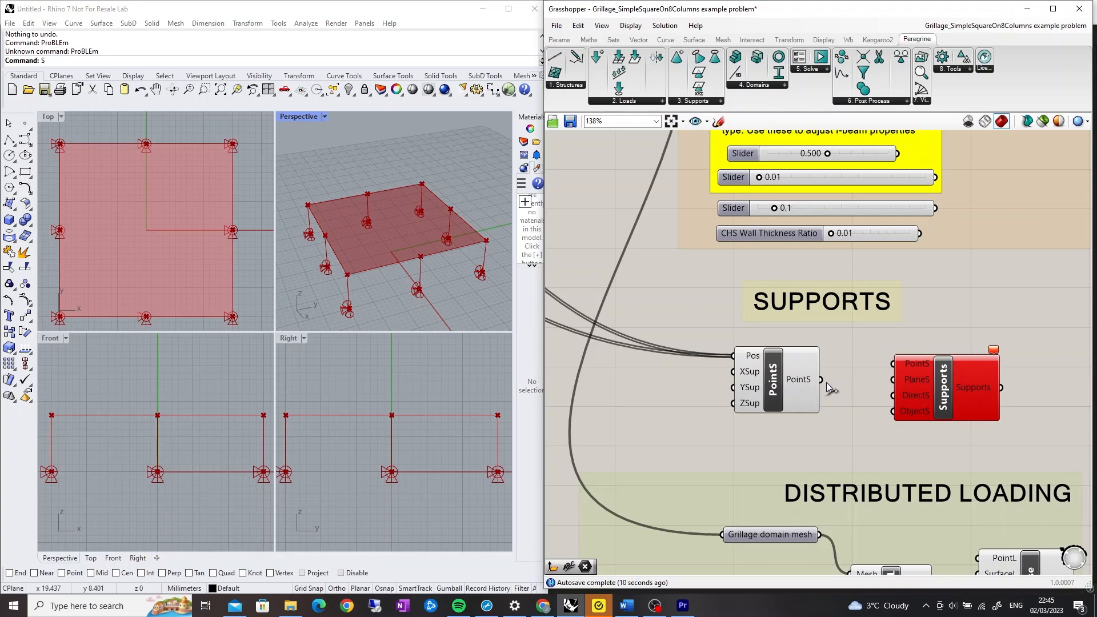
left_click_drag(821, 379, 890, 360)
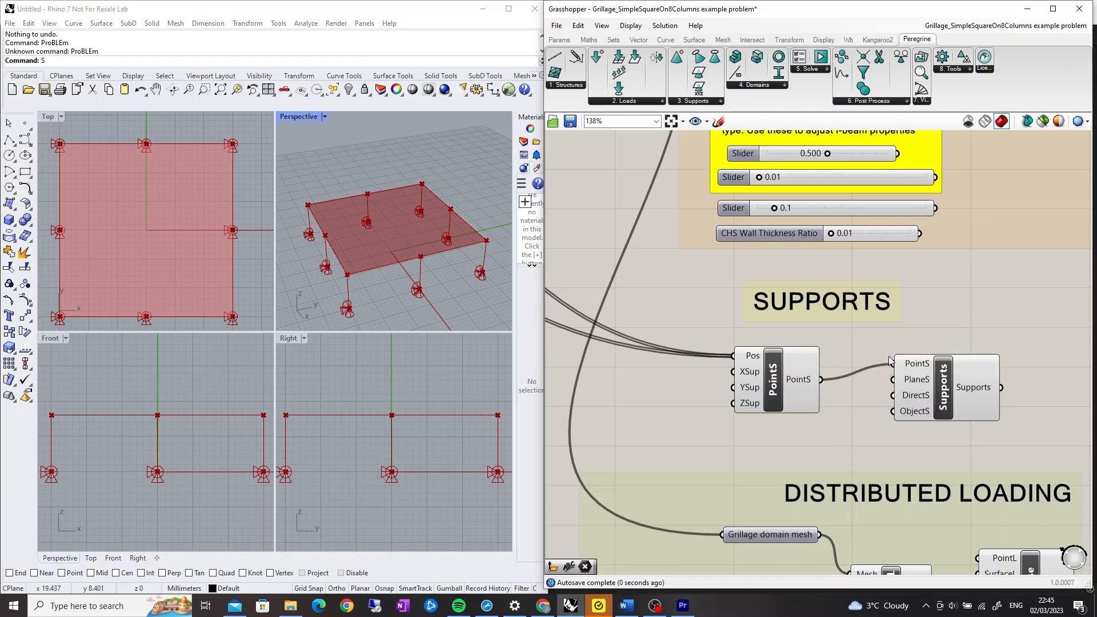
Place a Design Domain 1D component in the Column Domains group
scroll(977, 337, "down", 5)
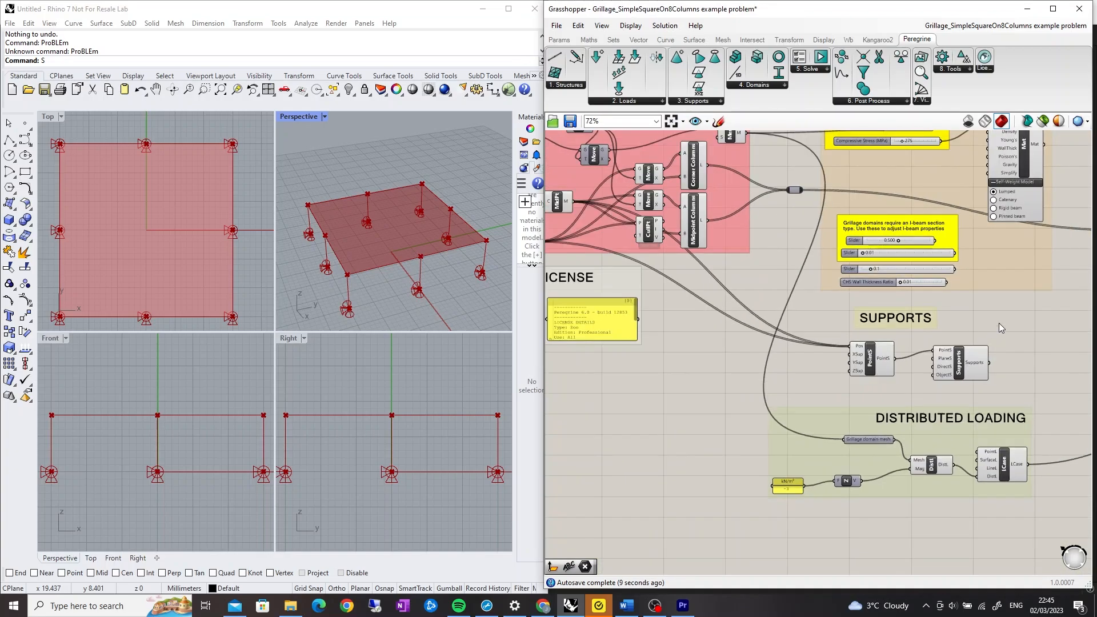
scroll(872, 328, "down", 1)
right_click_drag(966, 300, 778, 324)
scroll(839, 312, "up", 4)
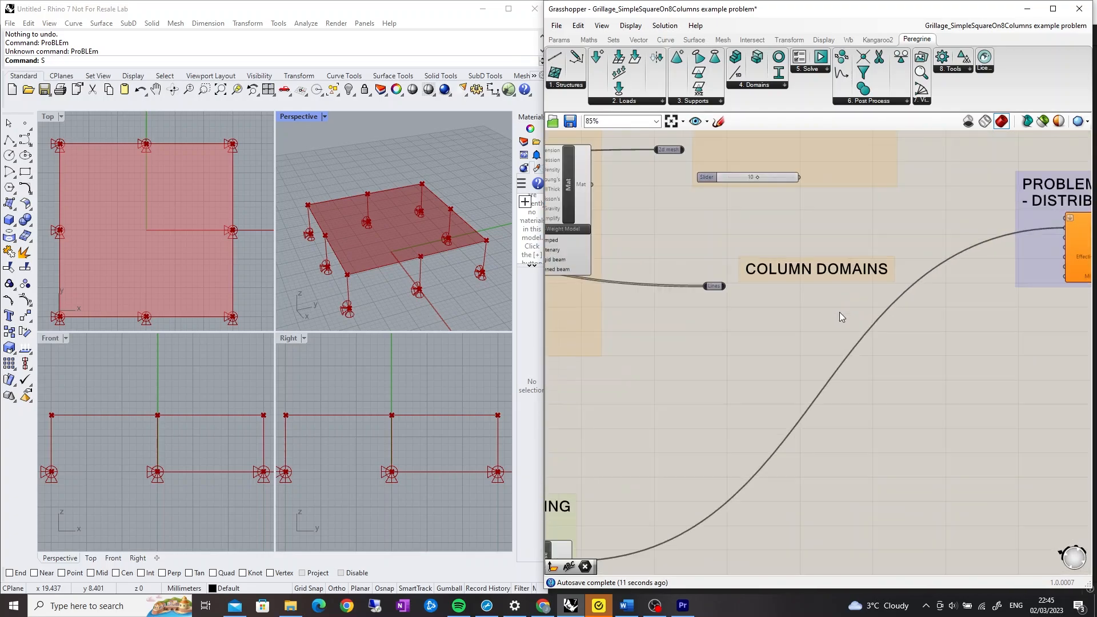
scroll(832, 318, "up", 1)
left_click(785, 85)
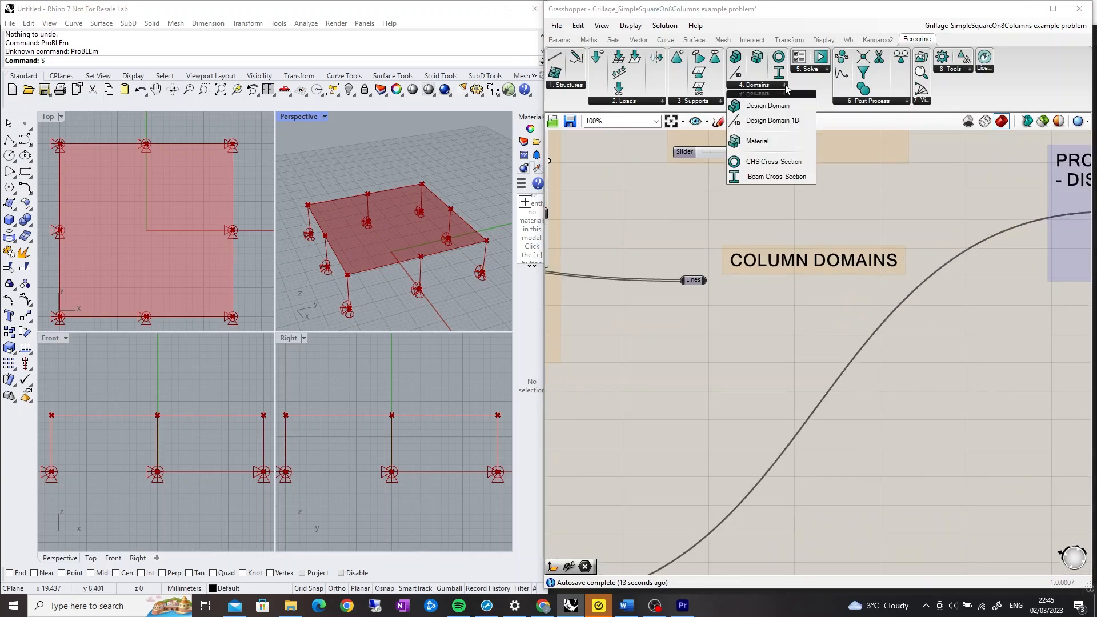
left_click_drag(805, 121, 802, 321)
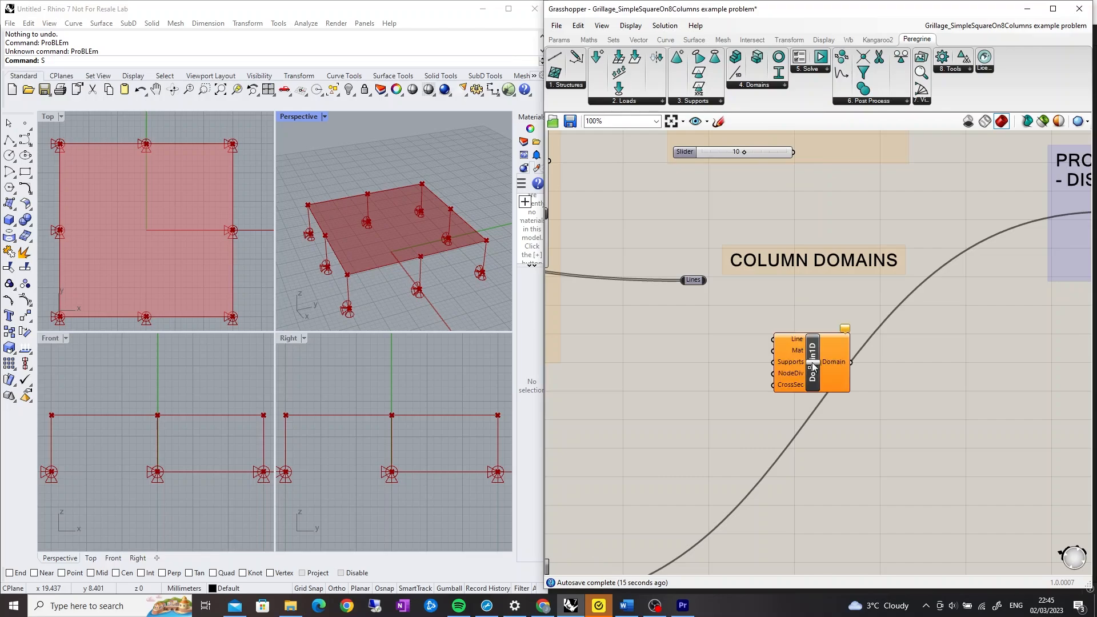
Connect the supports output and the column lines to the Domain1D component's Supports and Line inputs
scroll(752, 355, "down", 4)
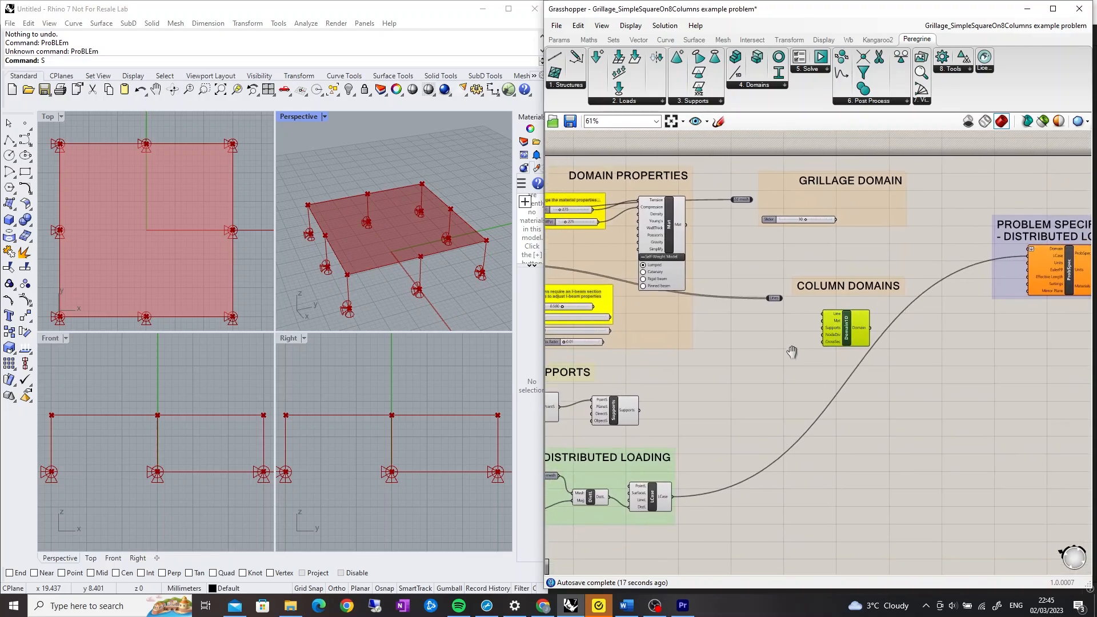
left_click_drag(661, 401, 851, 315)
scroll(841, 320, "up", 4)
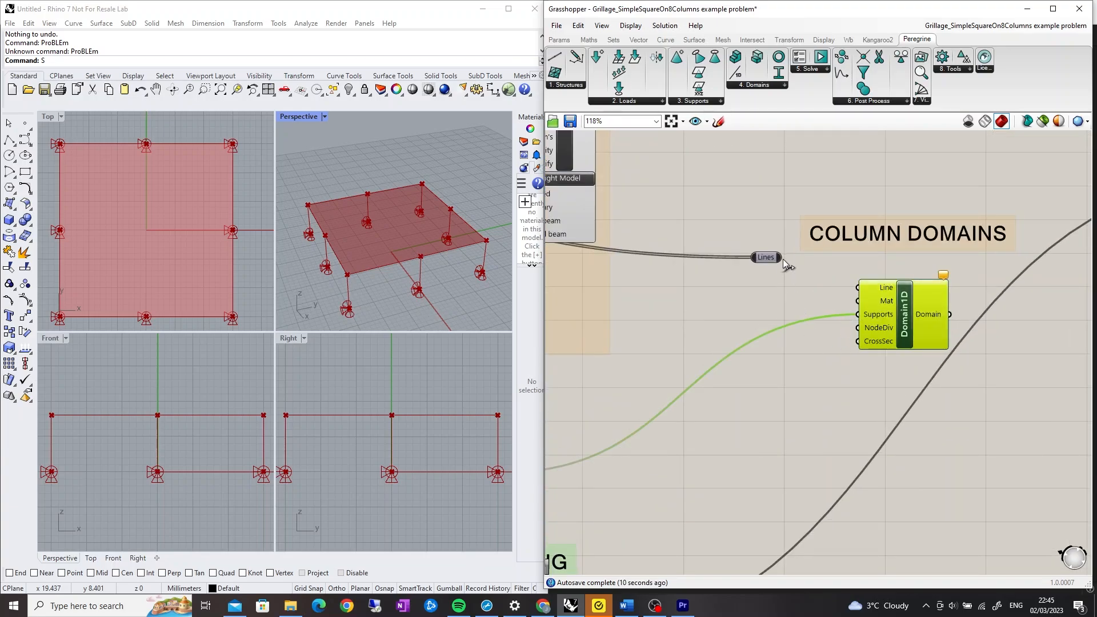
left_click_drag(781, 258, 857, 288)
Connect the material component's output to the Domain1D component's Mat input
scroll(841, 366, "down", 2)
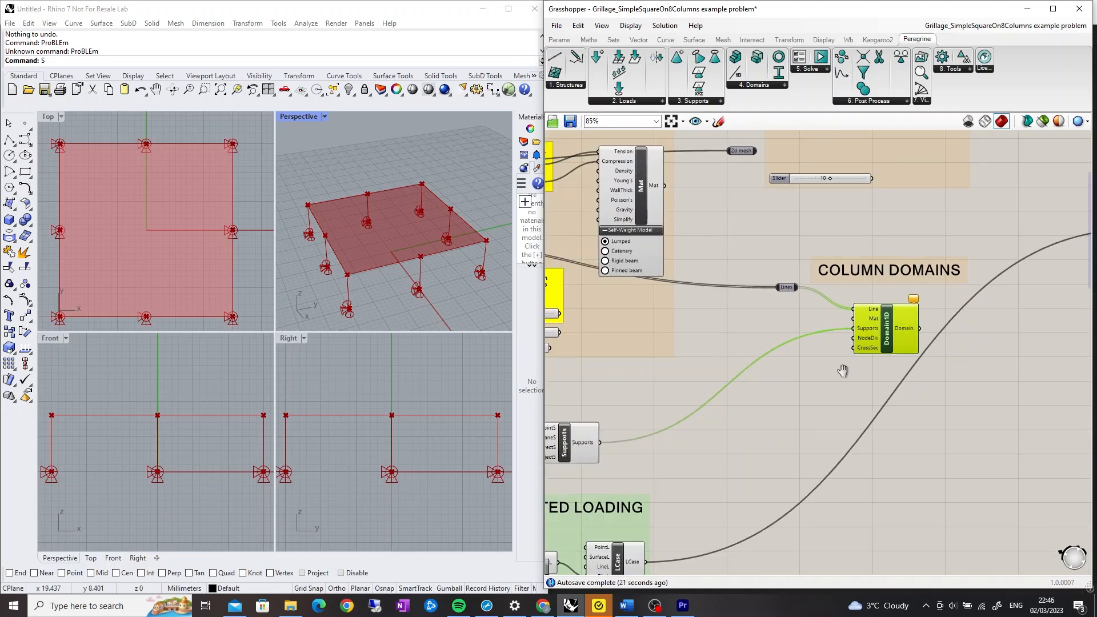
right_click_drag(843, 371, 936, 424)
right_click_drag(816, 275, 1058, 285)
scroll(867, 252, "up", 3)
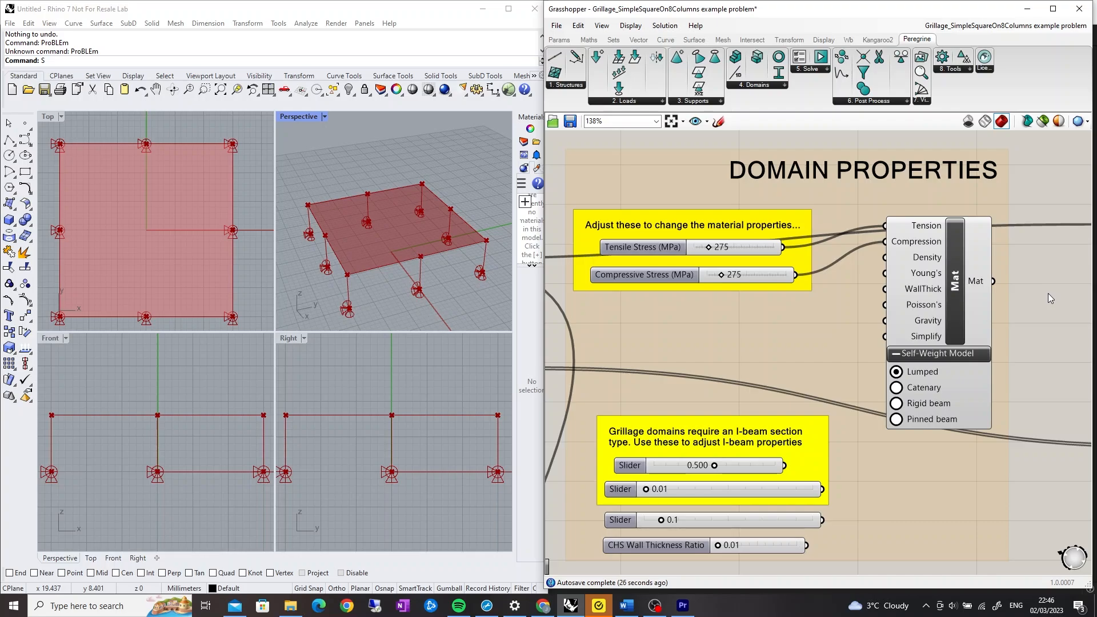
left_click_drag(993, 282, 787, 448)
scroll(610, 434, "down", 5)
scroll(582, 394, "down", 2)
scroll(833, 434, "up", 9)
scroll(771, 508, "down", 2)
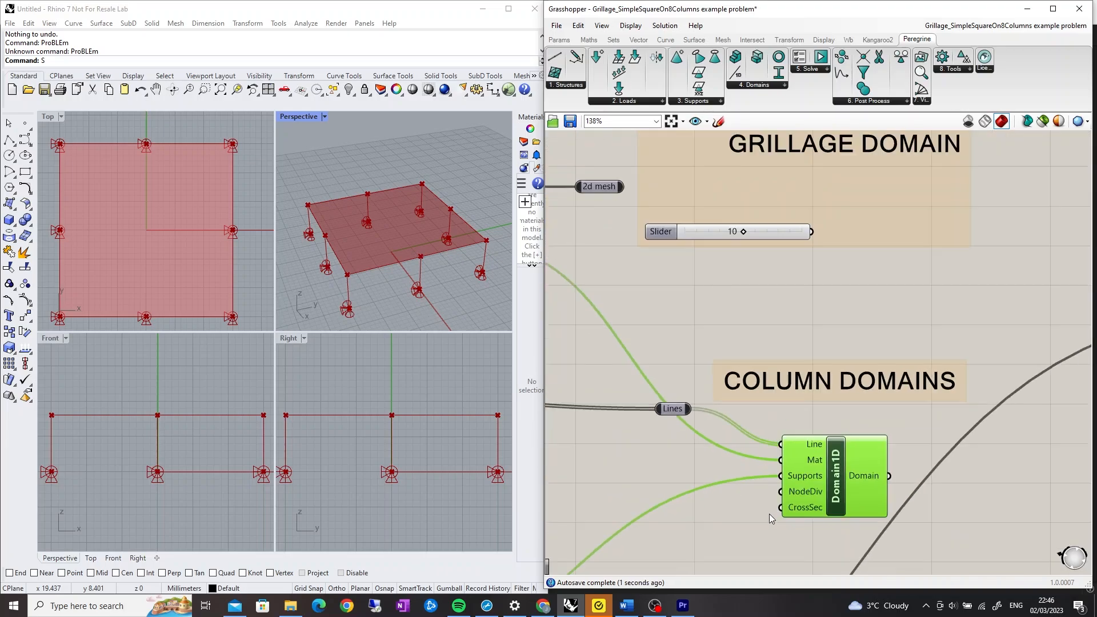
scroll(756, 524, "down", 1)
right_click_drag(759, 525, 987, 469)
scroll(763, 463, "down", 2)
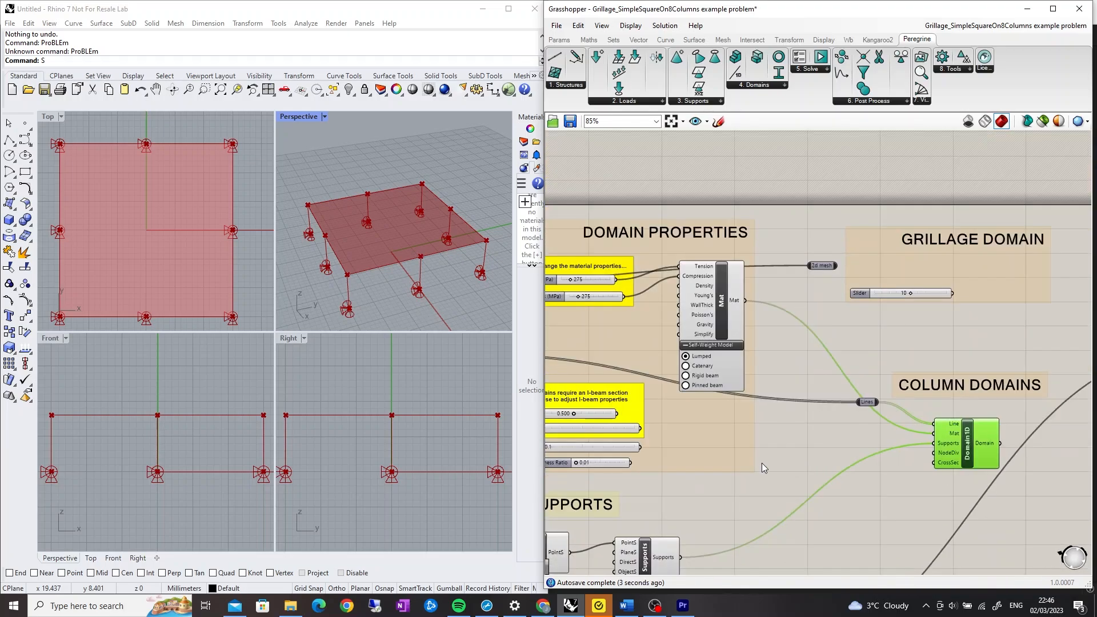
Add a CHS Cross-Section component and connect the CHS Wall Thickness Ratio slider to its WTRatio input
right_click_drag(762, 462, 914, 441)
scroll(803, 461, "down", 1)
scroll(803, 461, "up", 4)
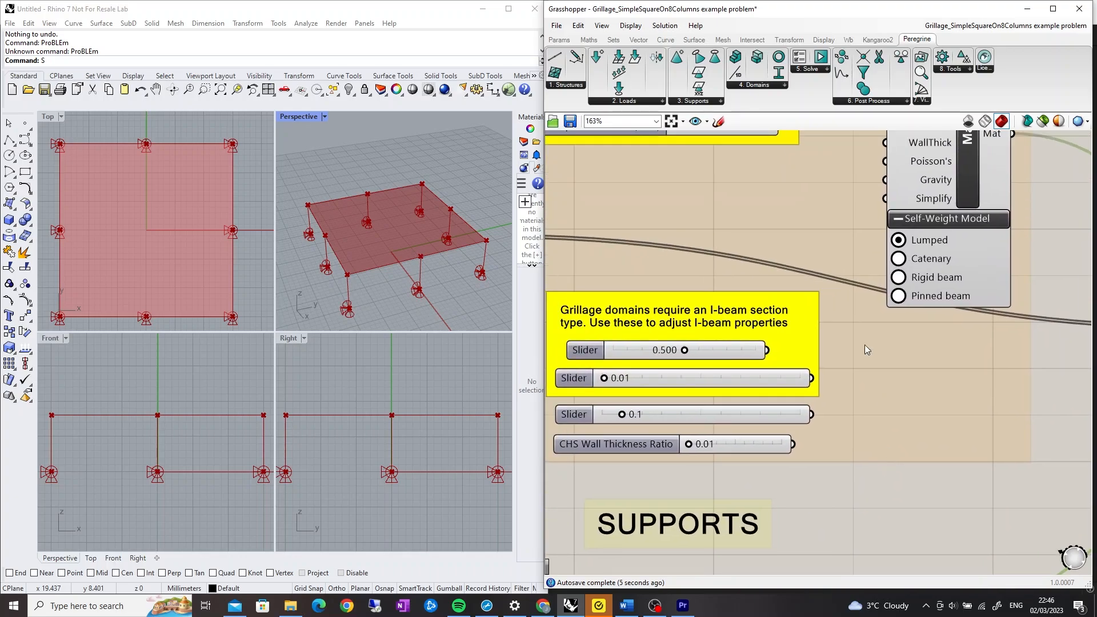
left_click(784, 84)
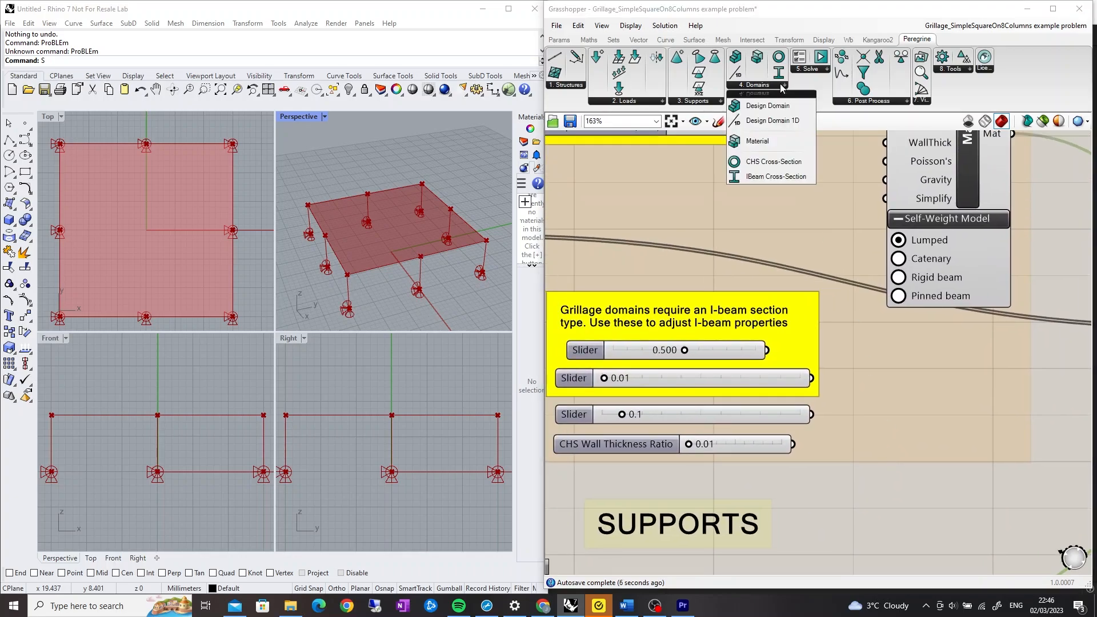
left_click(782, 160)
left_click(949, 463)
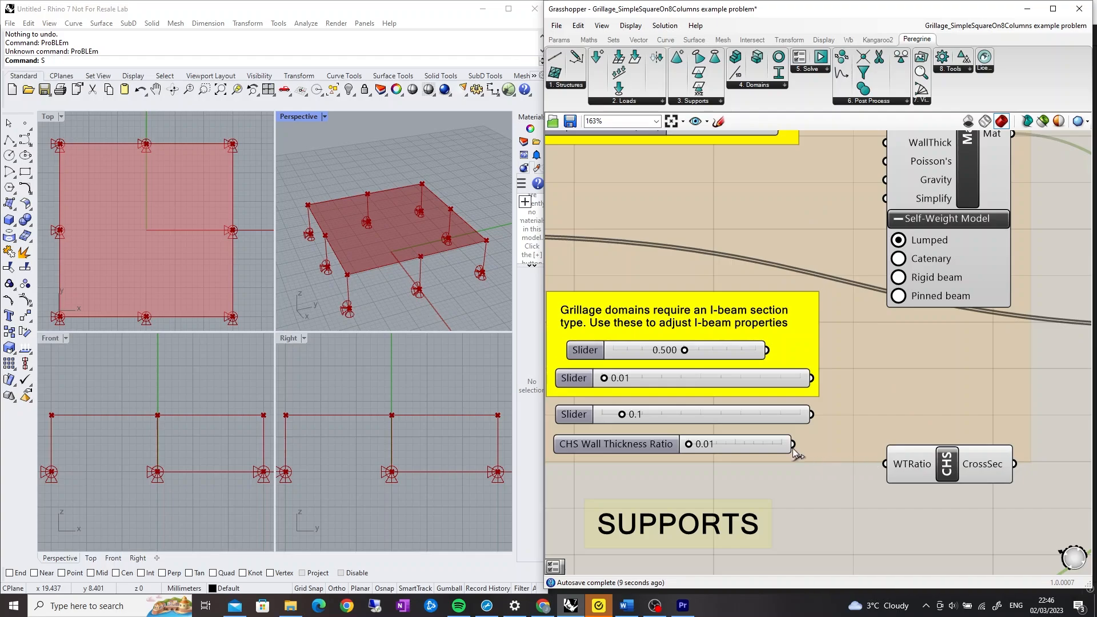
left_click_drag(796, 445, 883, 465)
Connect the CHS component's CrossSec output to the Domain1D component's CrossSec input
scroll(900, 424, "down", 3)
right_click_drag(965, 501, 699, 448)
left_click_drag(700, 395, 928, 393)
right_click_drag(918, 453, 835, 572)
scroll(944, 347, "up", 1)
right_click_drag(944, 351, 874, 399)
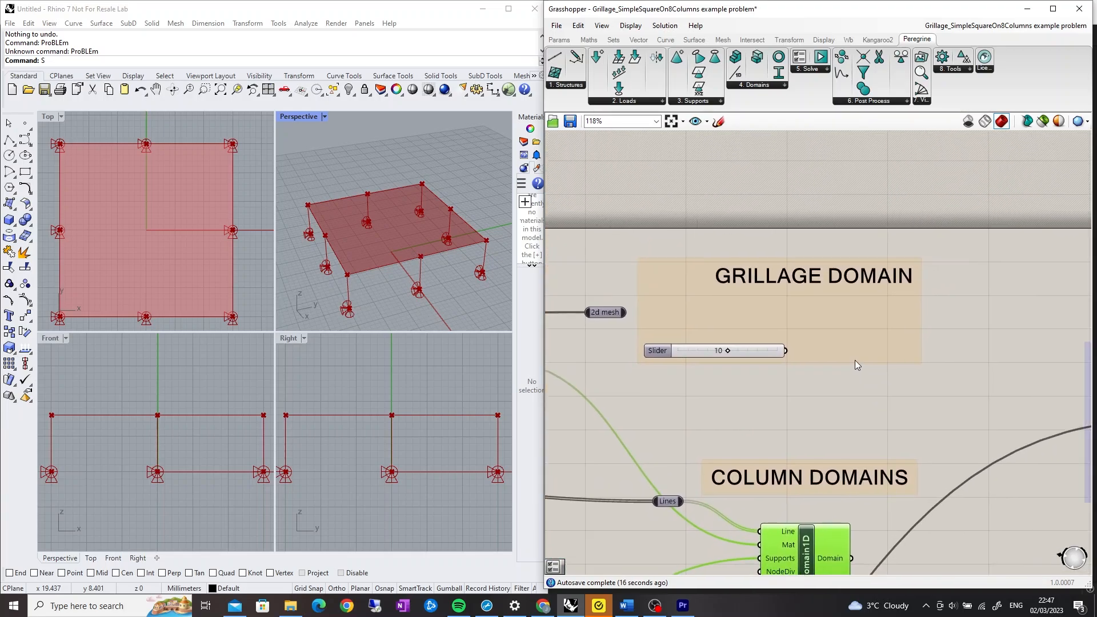
Place a Design Domain component in the Grillage Domain group and connect the 2d mesh to its Mesh input
left_click(771, 86)
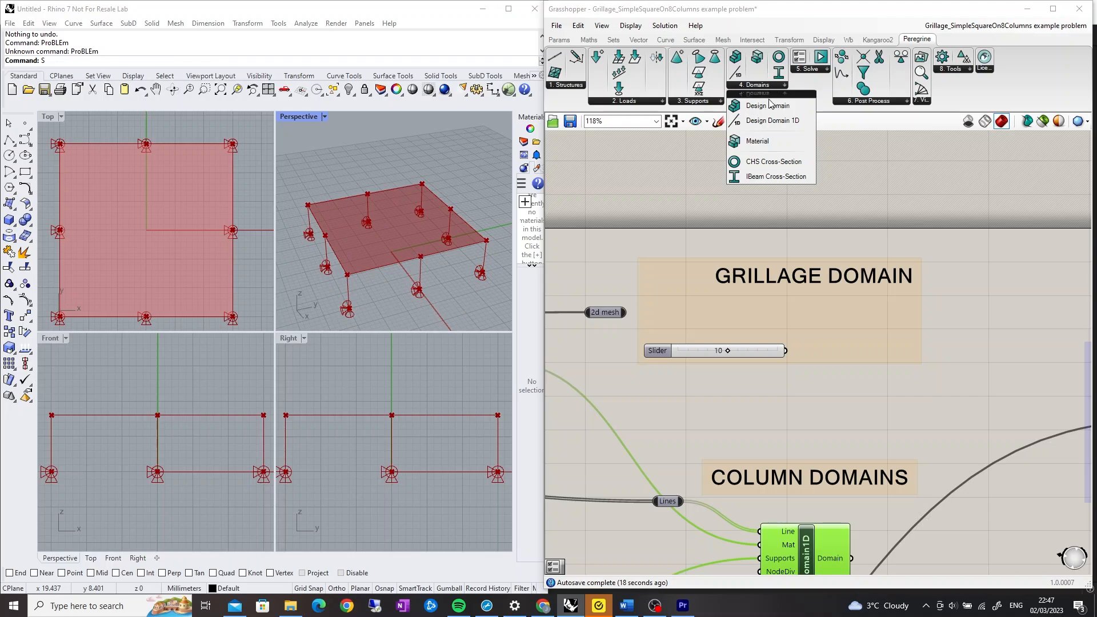
left_click_drag(771, 104, 856, 251)
left_click_drag(872, 345, 873, 347)
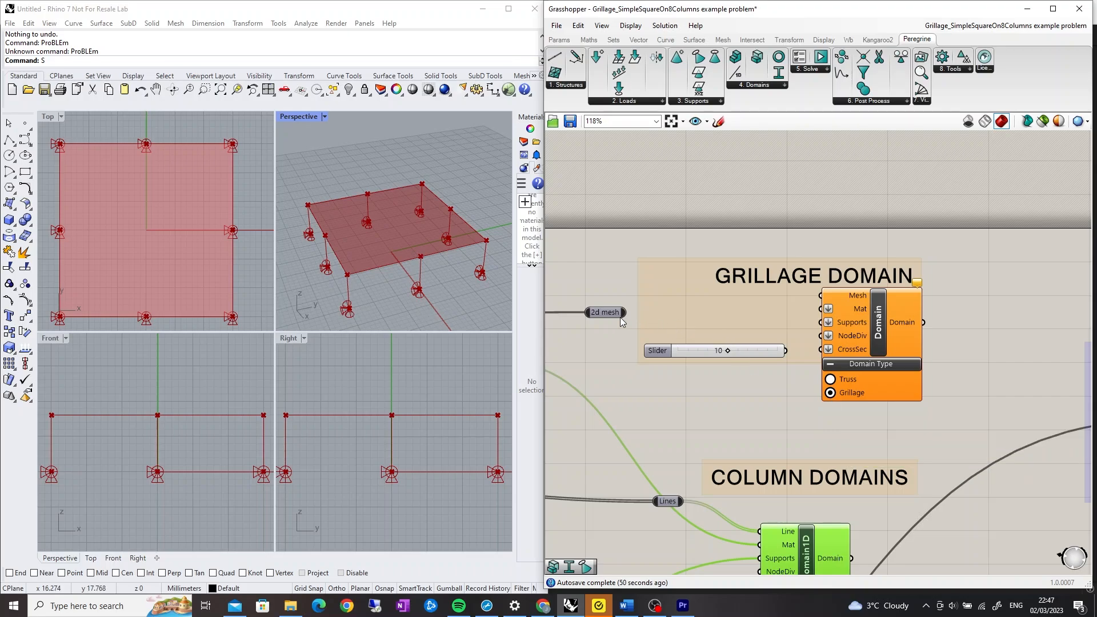
left_click_drag(626, 313, 821, 296)
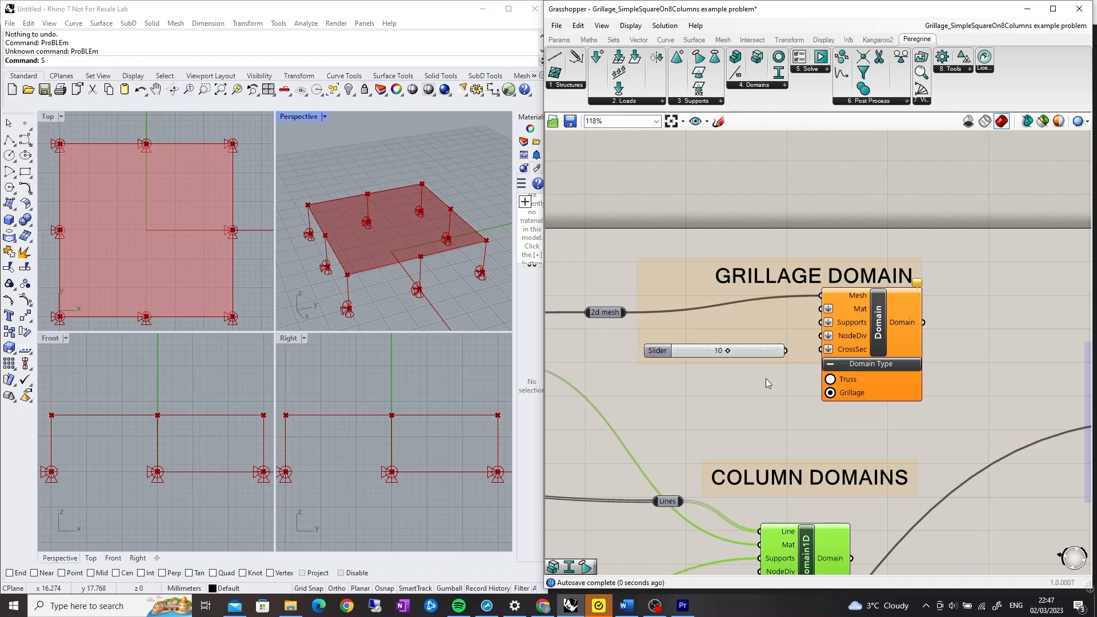
Connect the material component's output to the grillage Design Domain's Mat input
scroll(766, 378, "down", 4)
right_click_drag(701, 396, 885, 403)
scroll(846, 388, "up", 3)
right_click_drag(818, 378, 918, 388)
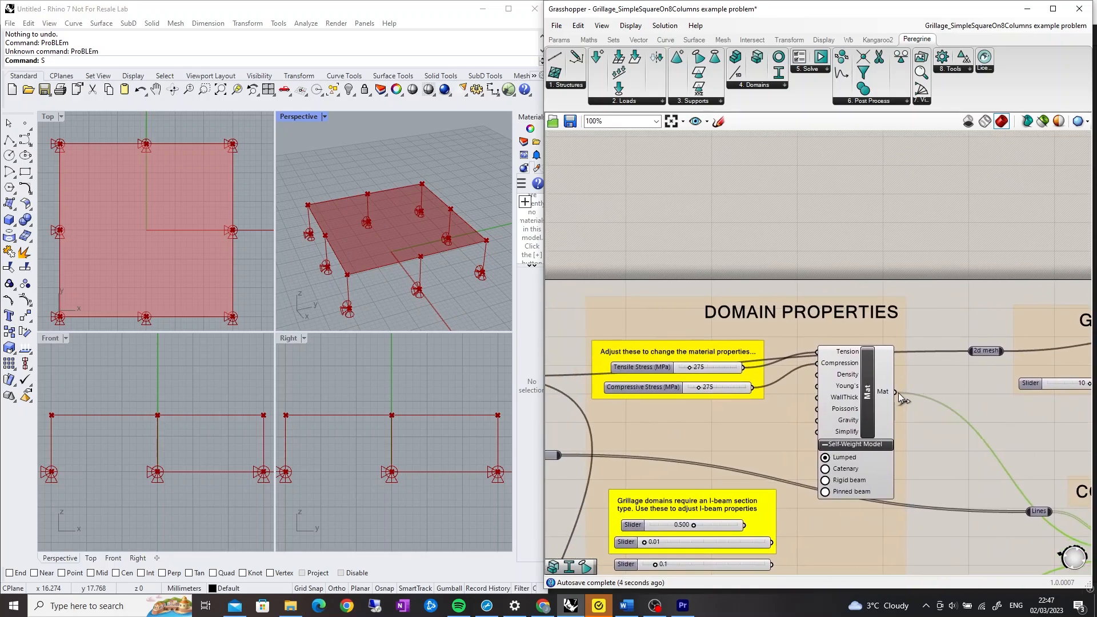
left_click_drag(896, 392, 935, 347)
Connect the slider set to 10 to the grillage Design Domain's NodeDiv input
scroll(800, 377, "down", 4)
scroll(930, 345, "up", 5)
scroll(909, 408, "down", 3)
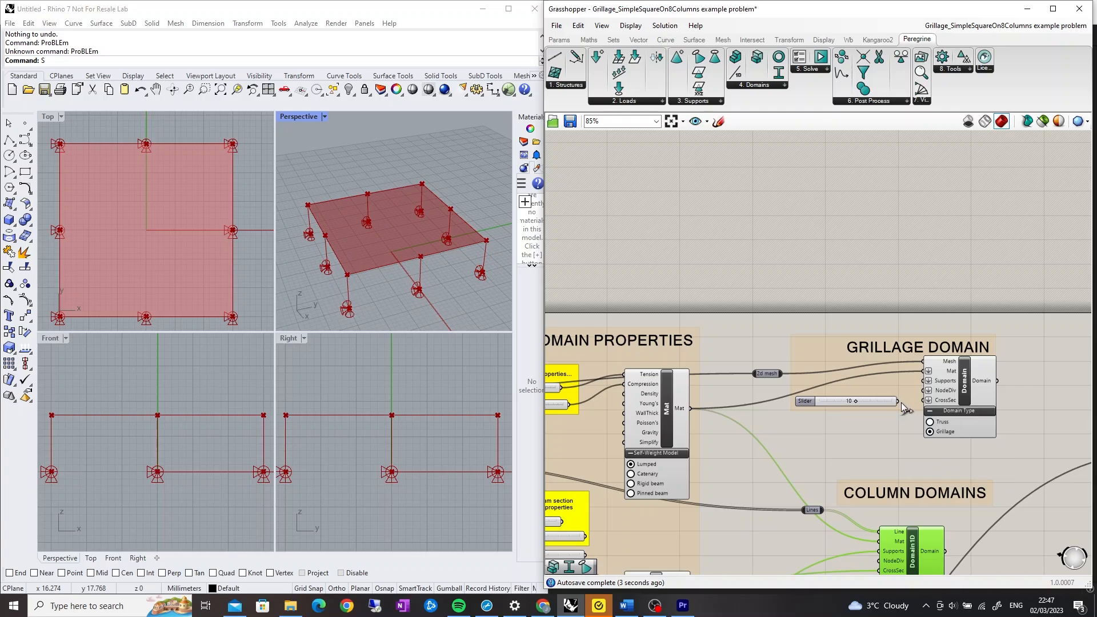
left_click_drag(903, 404, 925, 392)
right_click_drag(891, 428, 874, 431)
Add an IBeam Cross-Section component and connect the I-beam property sliders to its Depth, FDRatio and WFRatio inputs
scroll(874, 431, "down", 3)
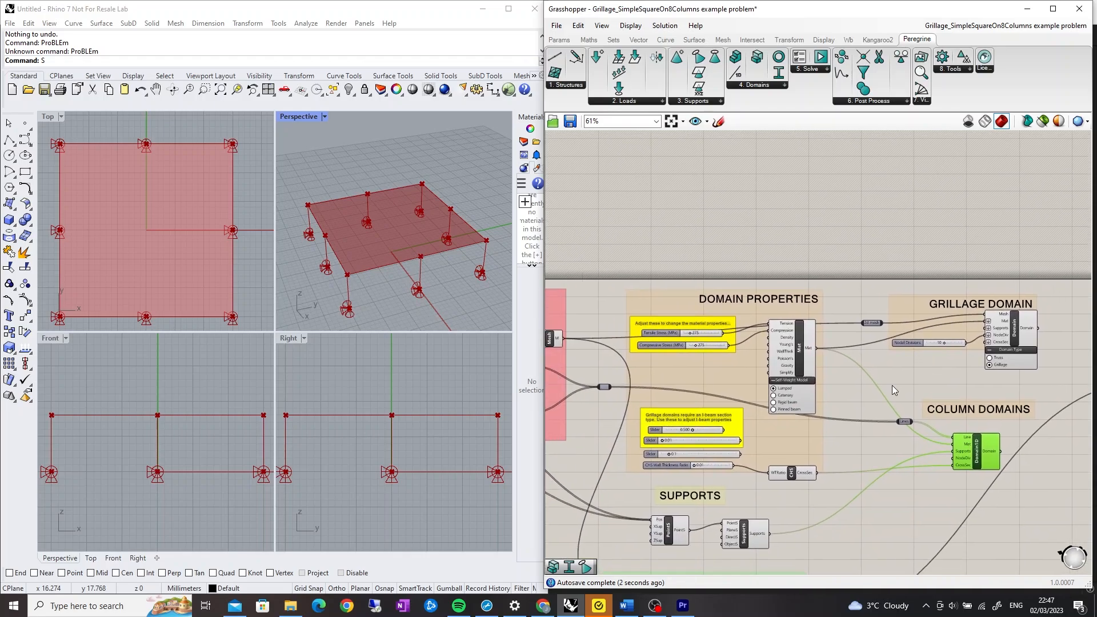
scroll(758, 452, "up", 3)
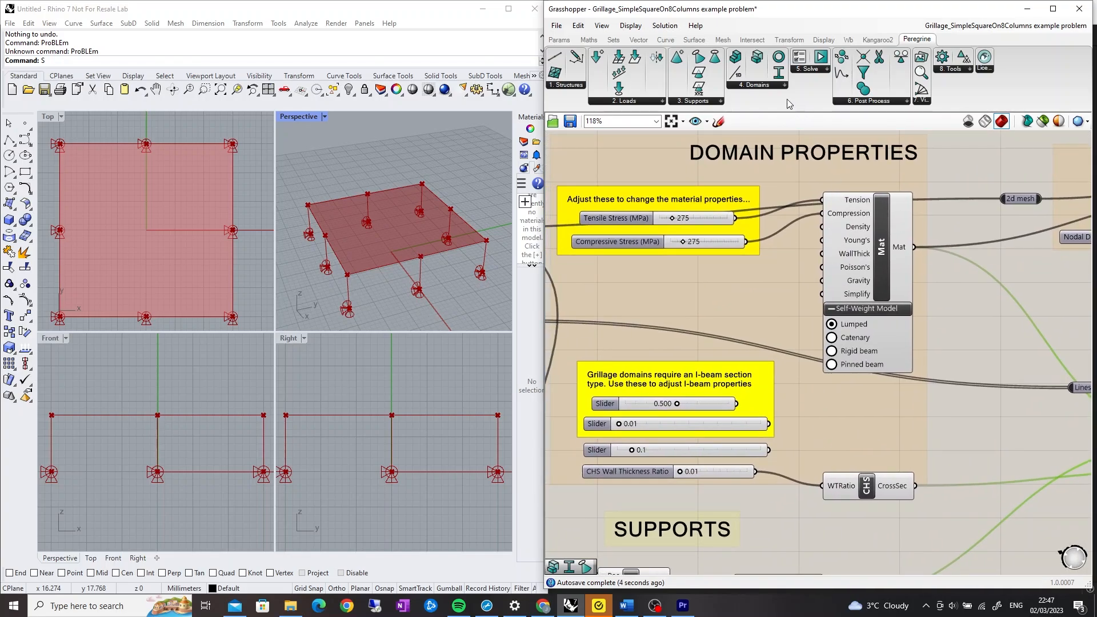
left_click(785, 85)
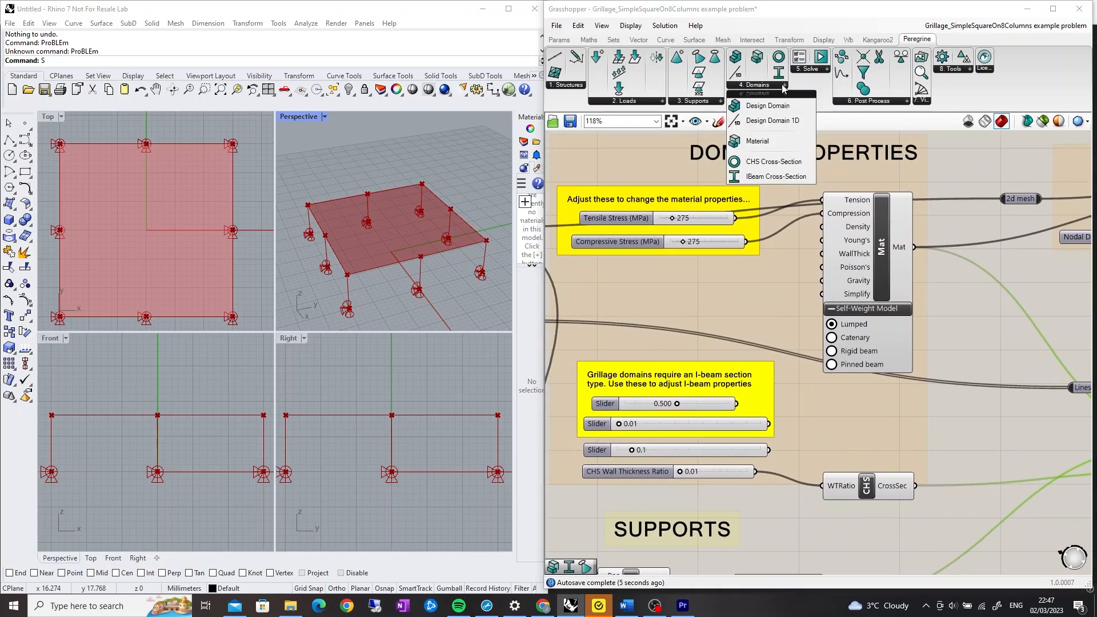
left_click(783, 177)
left_click_drag(858, 424, 858, 423)
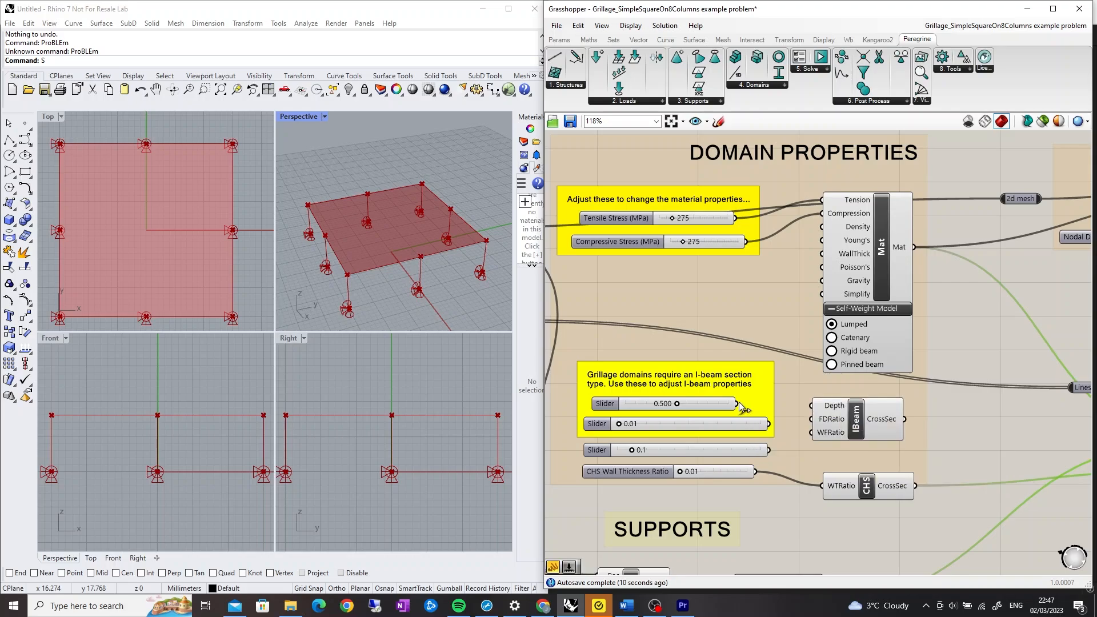
left_click_drag(737, 404, 810, 419)
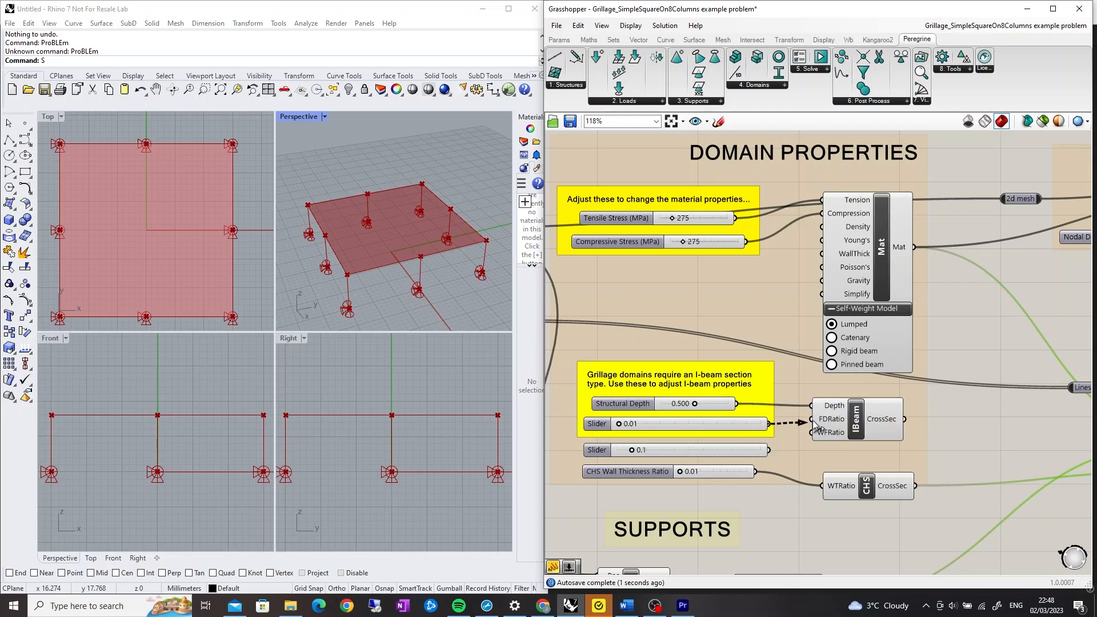
left_click_drag(769, 450, 811, 433)
Connect the IBeam component's CrossSec output to the grillage Design Domain's CrossSec input
left_click_drag(905, 423, 973, 261)
scroll(926, 289, "down", 3)
scroll(971, 259, "up", 3)
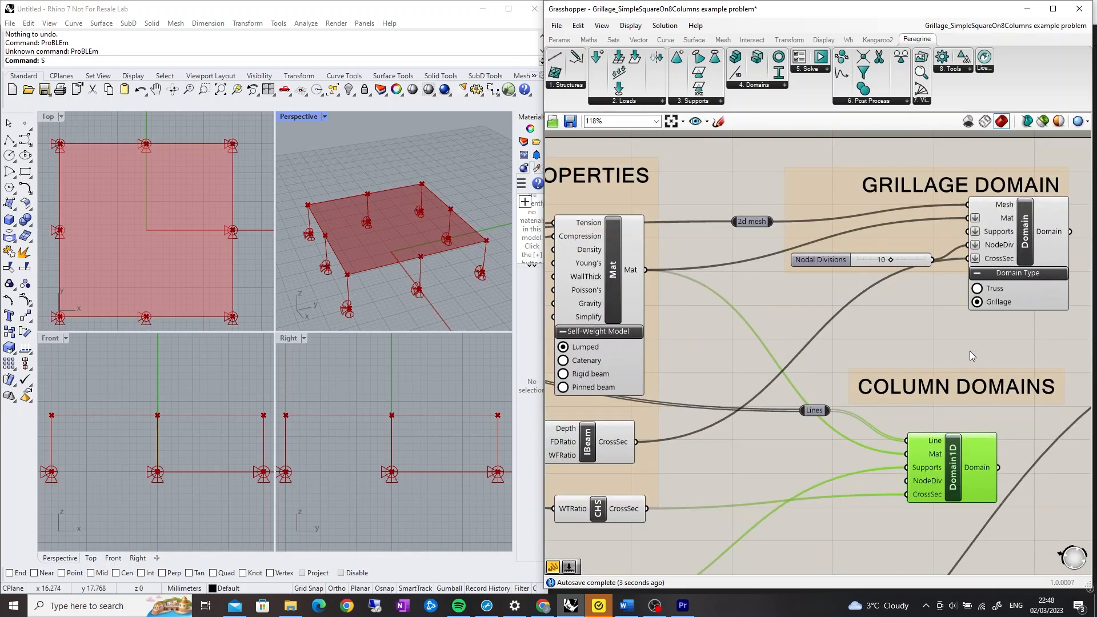
Connect the grillage Design Domain's output to the problem specification's Domain input
scroll(969, 351, "down", 1)
right_click_drag(969, 351, 717, 361)
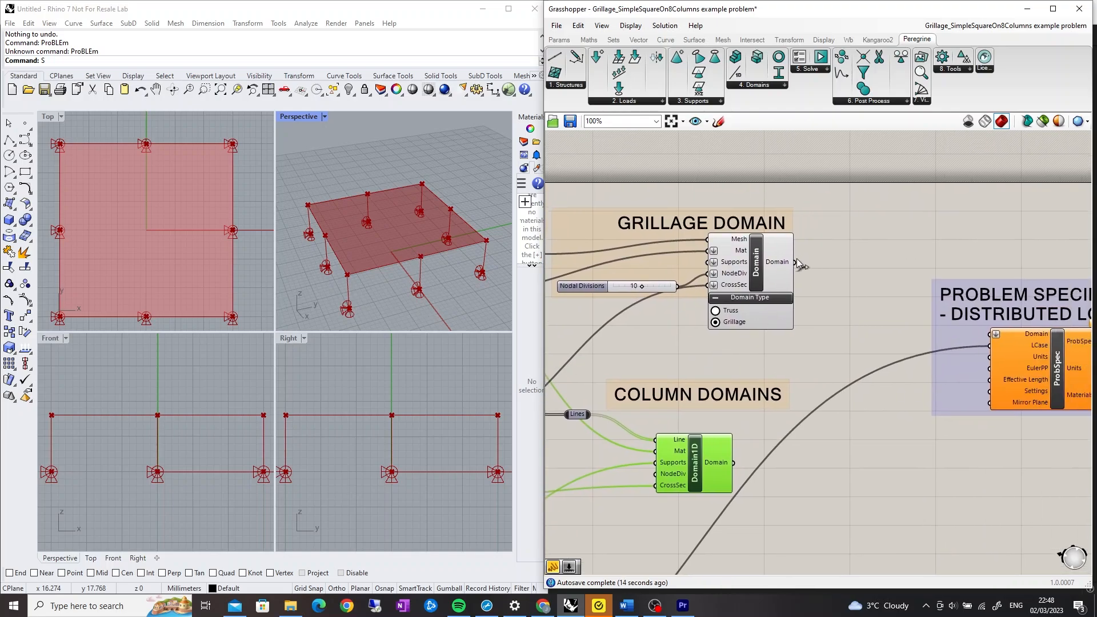
left_click_drag(799, 264, 1000, 341)
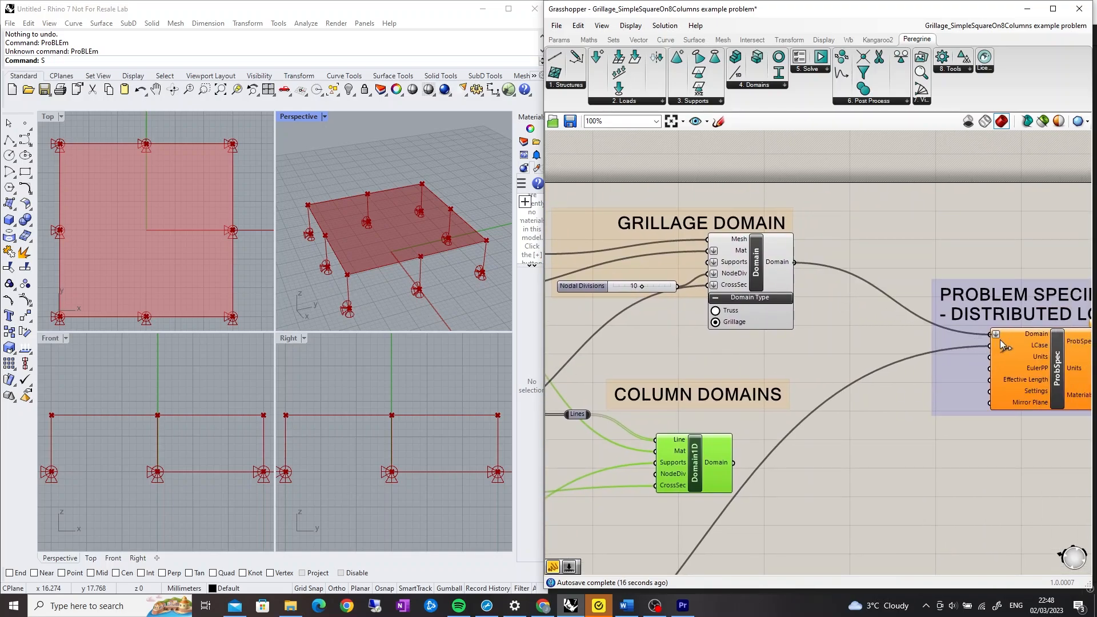
Connect the Domain1D column domain output to the problem specification's Domain input as well
mouse_move(733, 463)
left_mouse_down()
mouse_move(857, 380)
mouse_move(990, 335)
mouse_move(968, 360)
left_mouse_up()
right_click_drag(948, 427, 858, 405)
right_click_drag(917, 455, 728, 461)
scroll(727, 461, "down", 2)
right_click_drag(1057, 441, 852, 444)
scroll(941, 437, "up", 2)
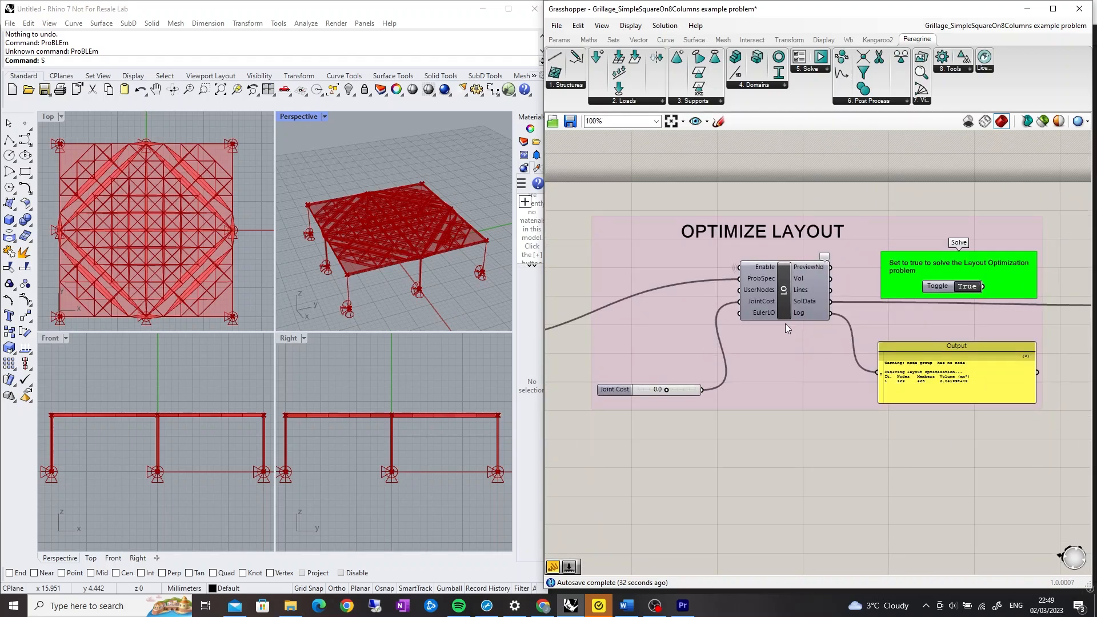
Inspect the optimized grillage and column layout in the Perspective viewport
scroll(785, 323, "down", 3)
right_click_drag(817, 396, 666, 448)
scroll(982, 351, "up", 4)
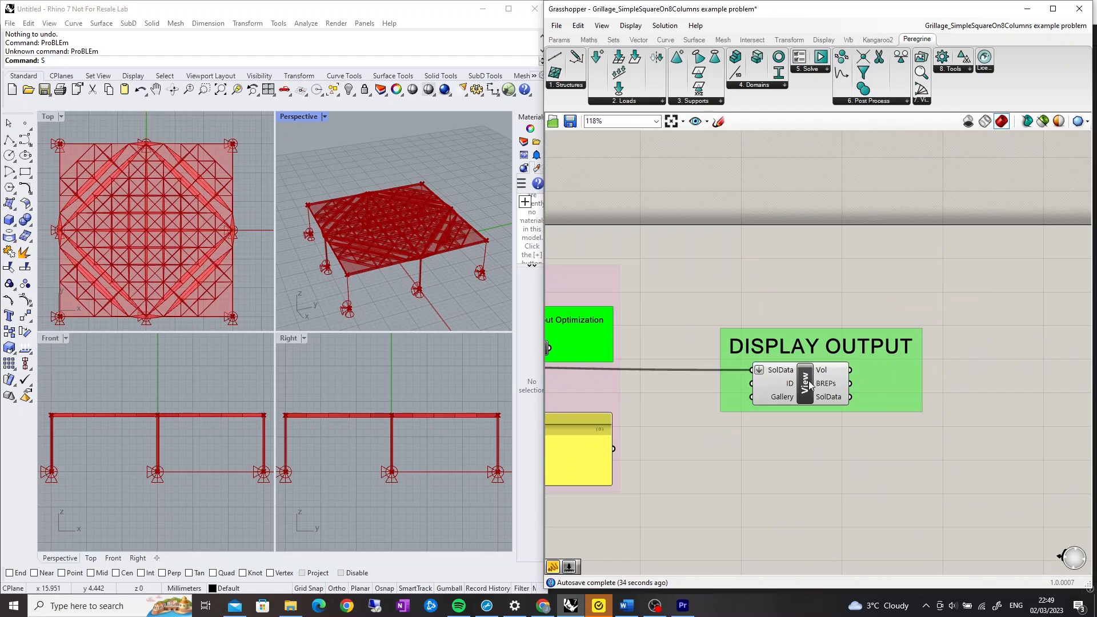
scroll(811, 385, "down", 4)
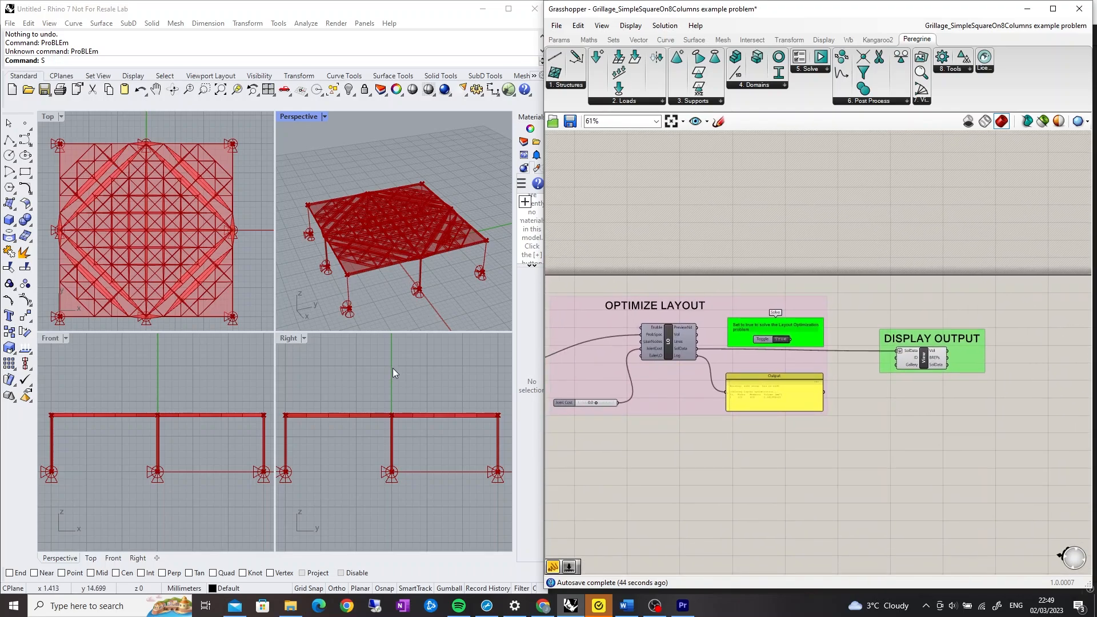
scroll(389, 261, "up", 6)
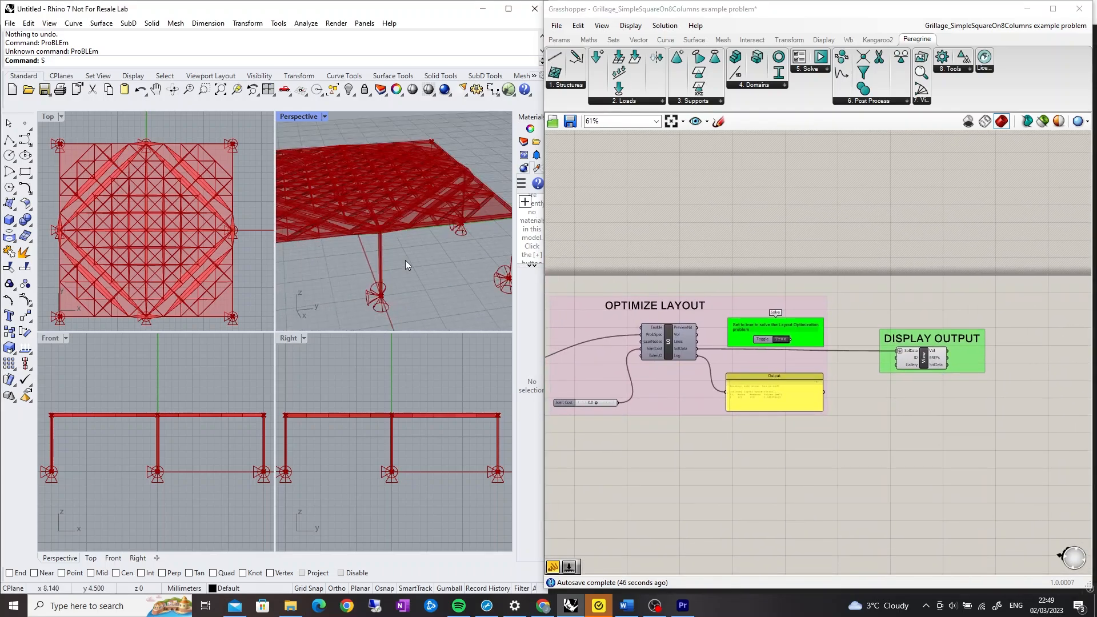
scroll(382, 258, "down", 5)
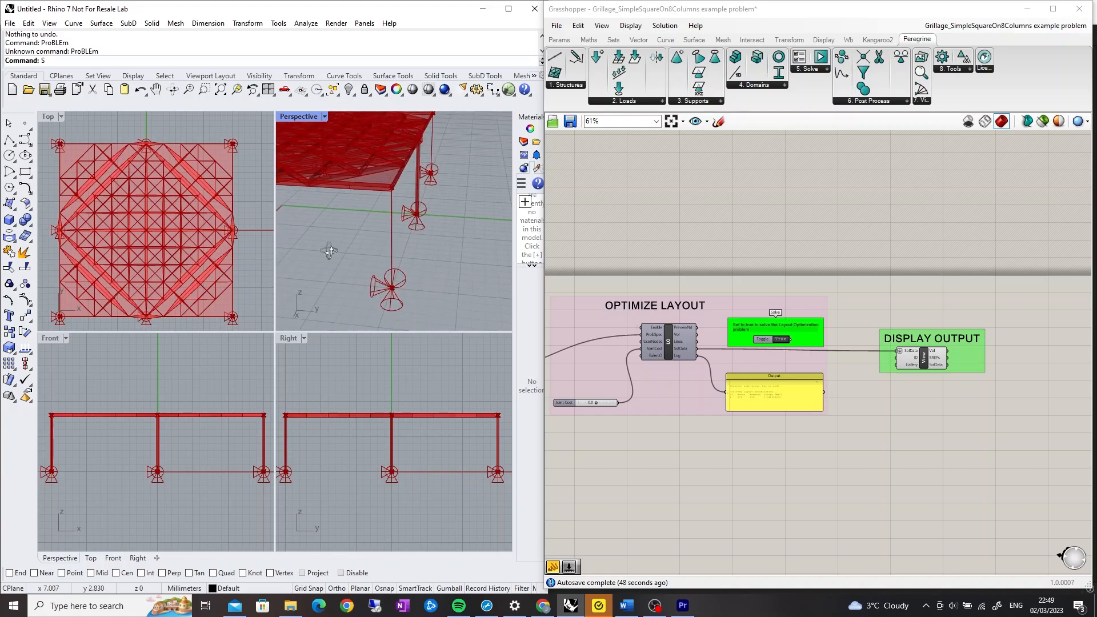
mouse_move(379, 246)
right_mouse_down()
mouse_move(341, 247)
mouse_move(362, 245)
right_mouse_up()
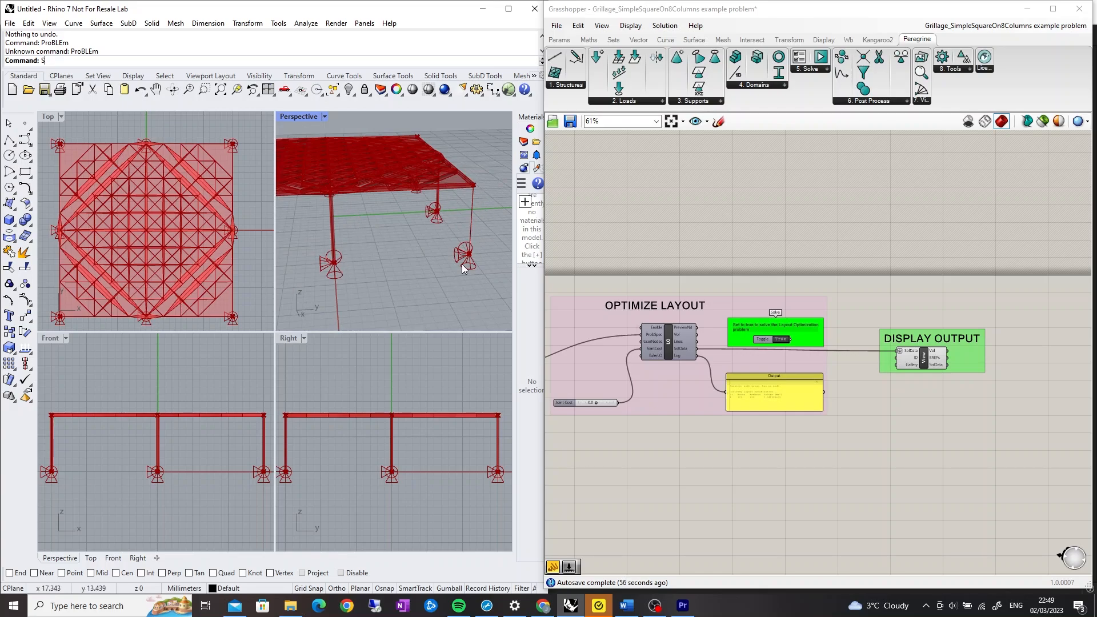
right_click_drag(433, 228, 303, 225)
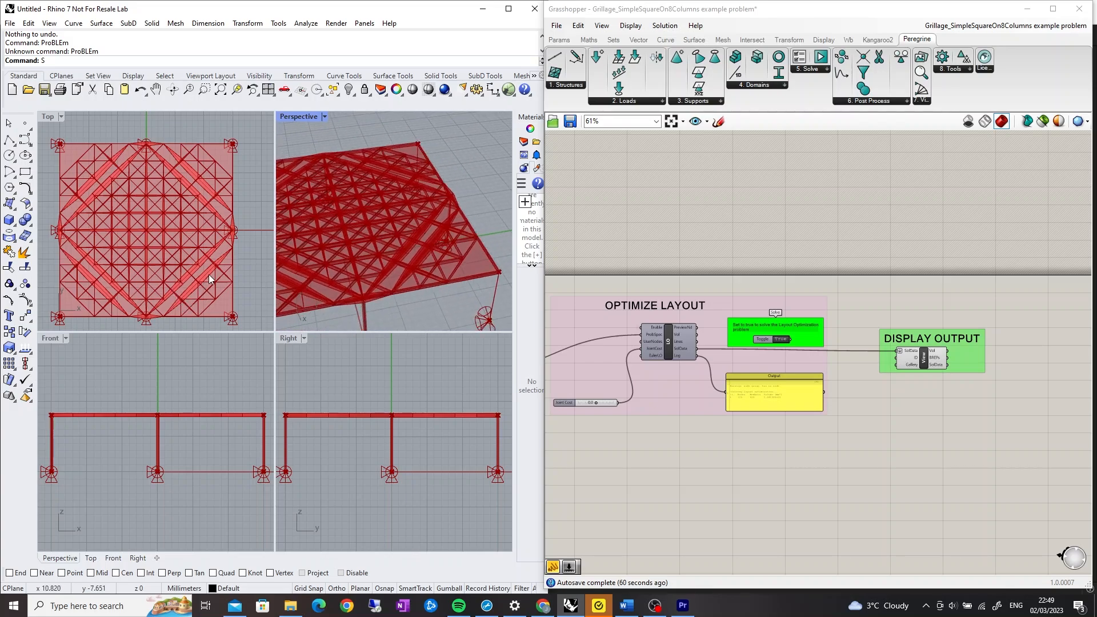
scroll(448, 230, "up", 5)
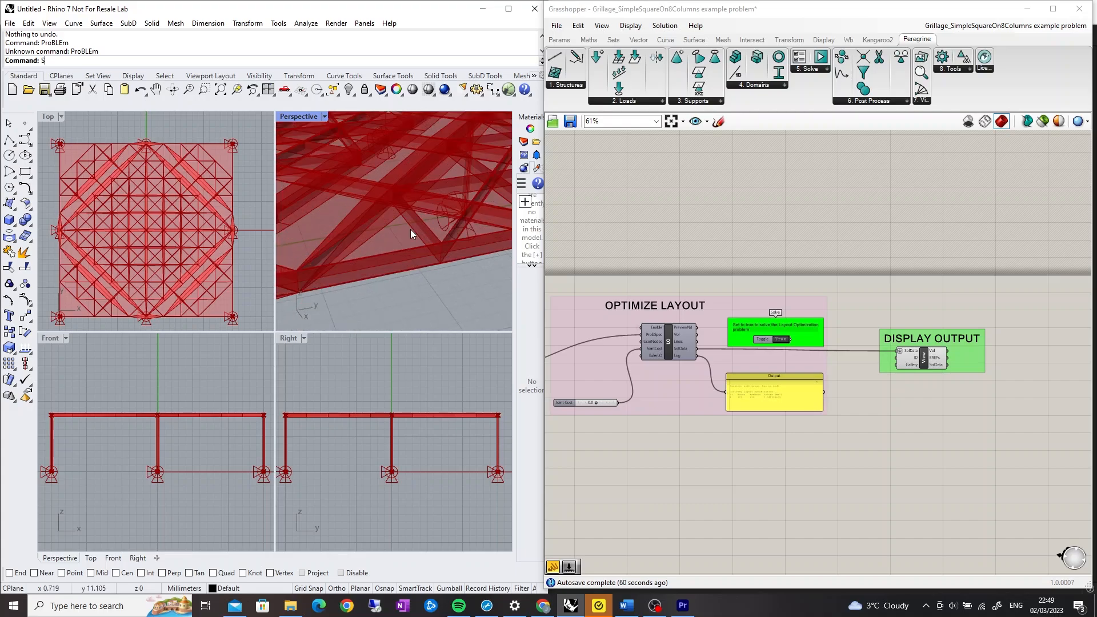
scroll(410, 228, "down", 2)
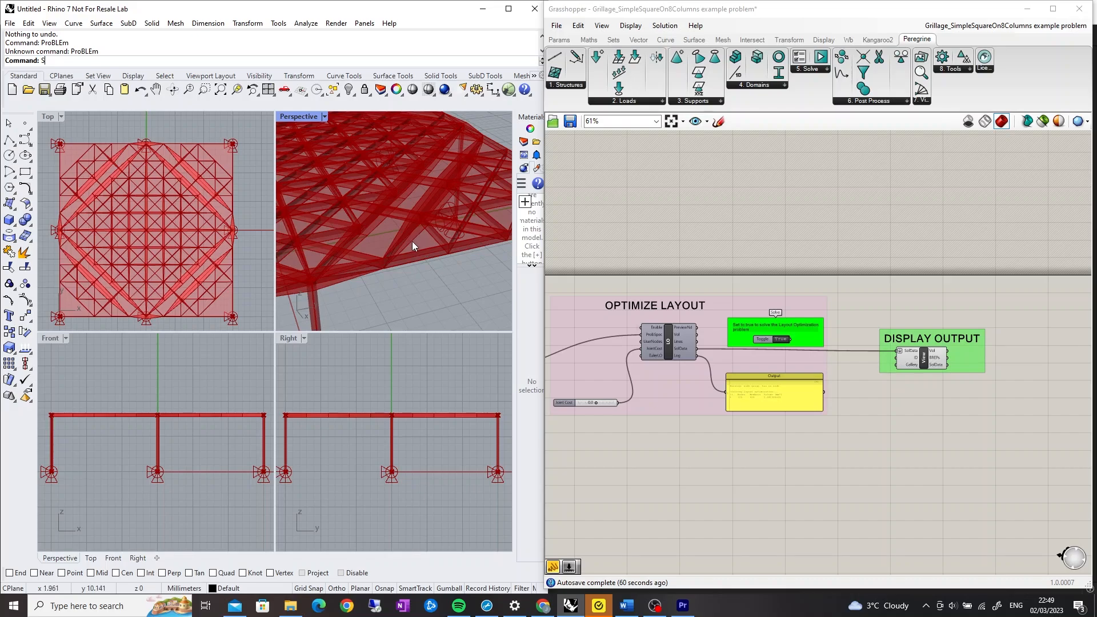
scroll(392, 241, "down", 4)
right_click_drag(365, 259, 417, 246)
Examine the Building_Commercial_Residential_Tower definition's geometry, supports, loading and design domain groups
scroll(383, 282, "down", 2)
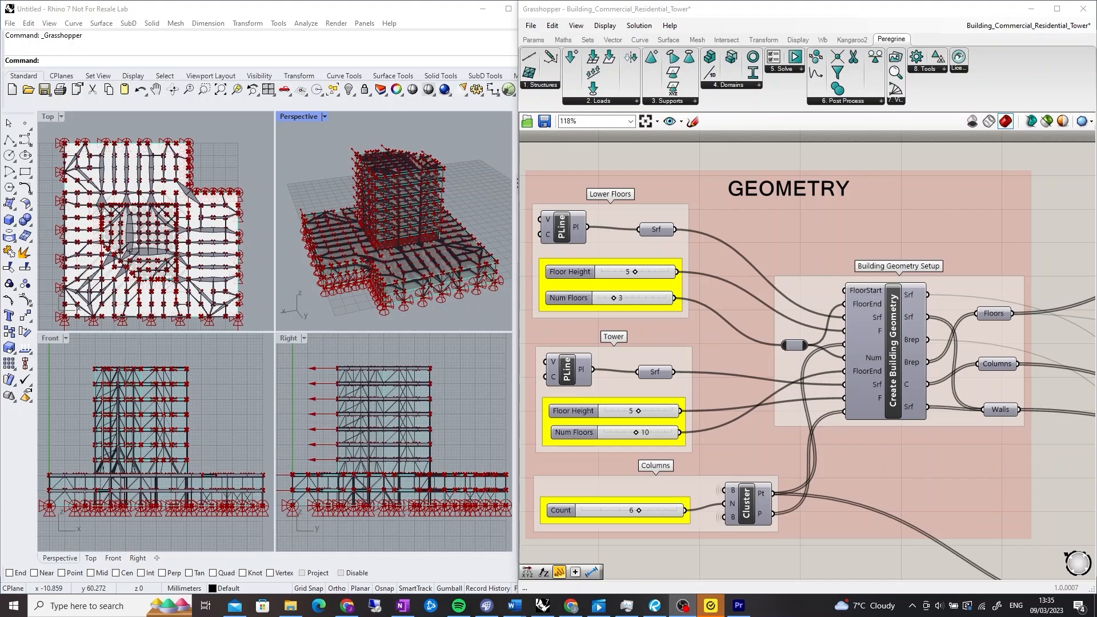
scroll(794, 391, "down", 5)
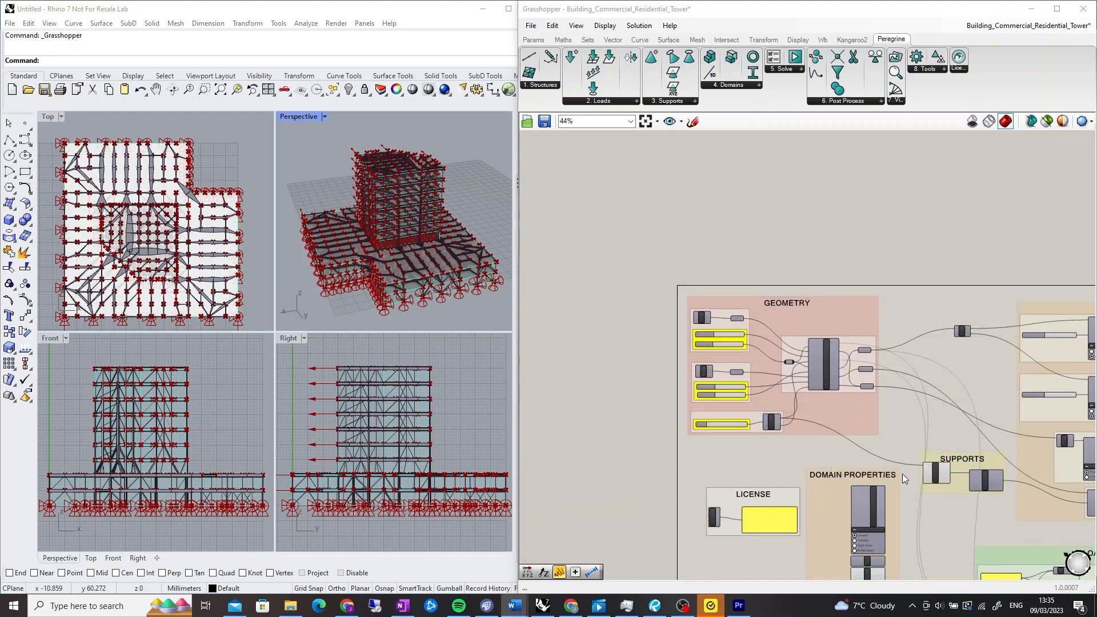
right_click_drag(903, 475, 707, 310)
right_click_drag(1029, 493, 946, 487)
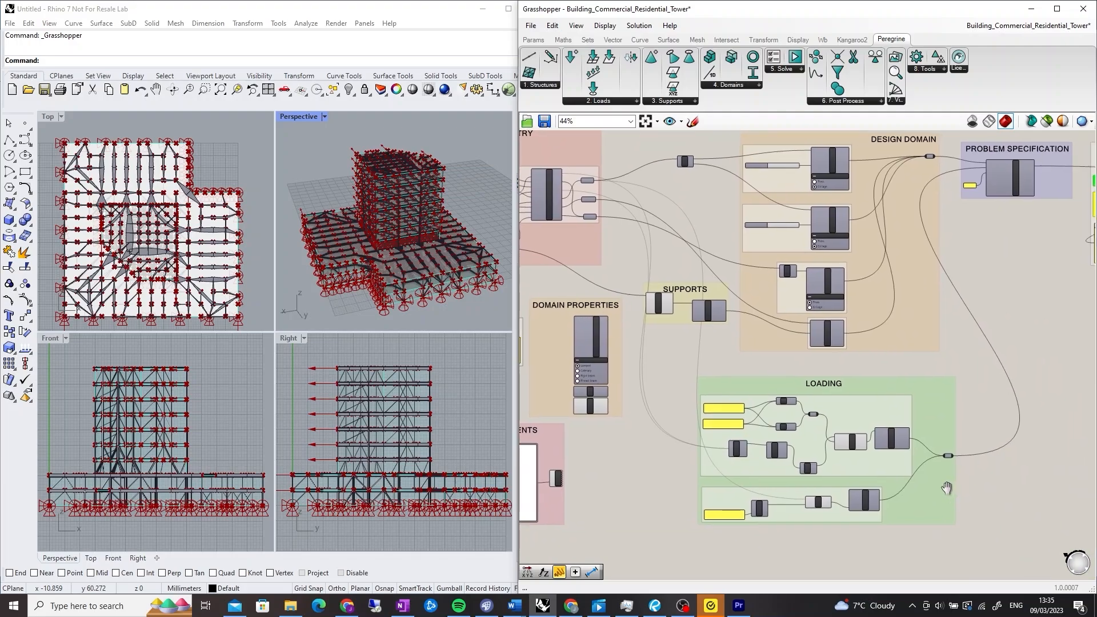
scroll(912, 509, "up", 5)
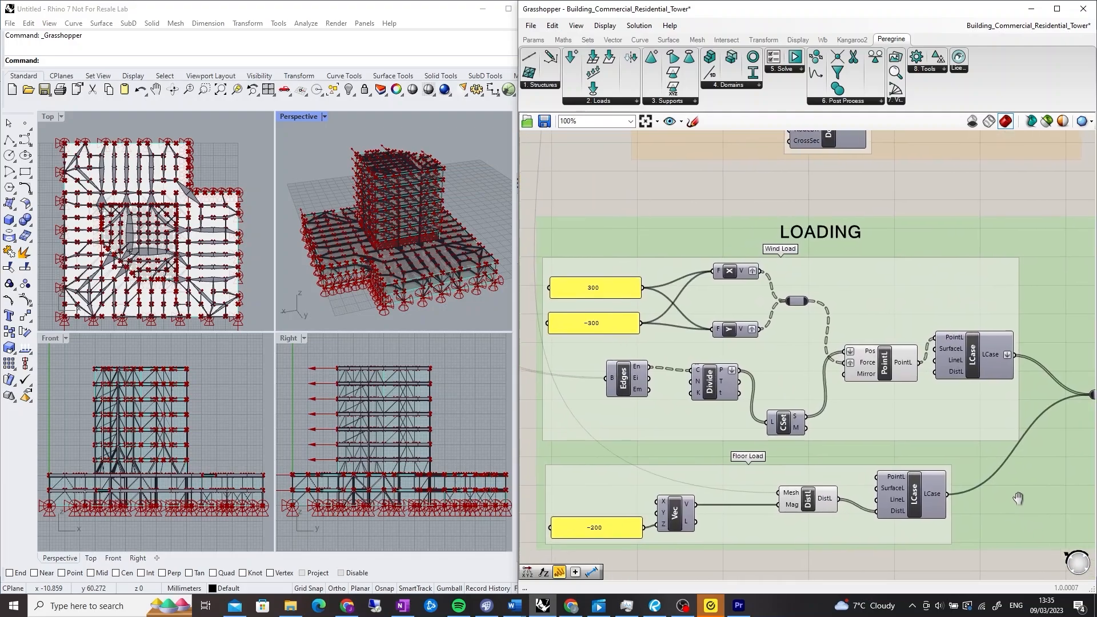
right_click_drag(1016, 500, 1019, 498)
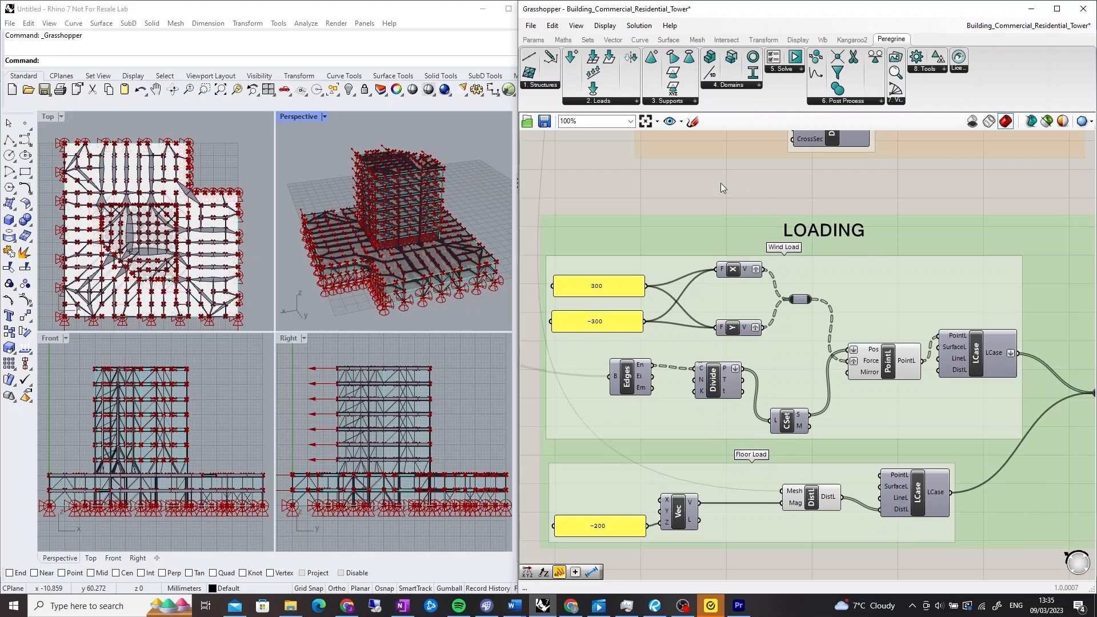
right_click_drag(735, 211, 952, 439)
right_click_drag(769, 345, 790, 386)
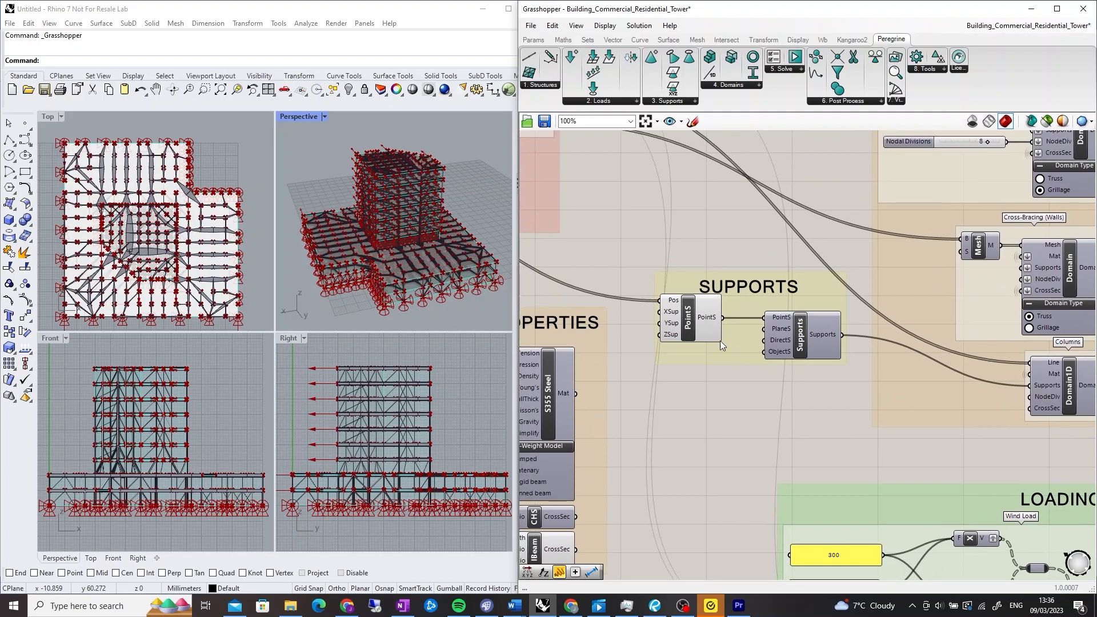
left_click(686, 323)
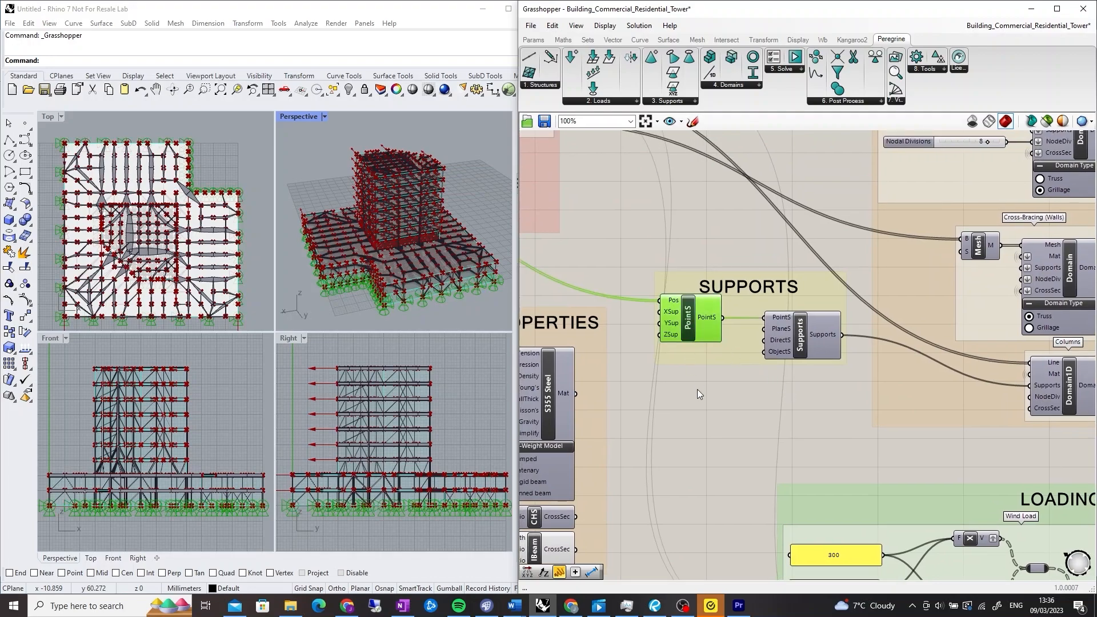
left_click(700, 427)
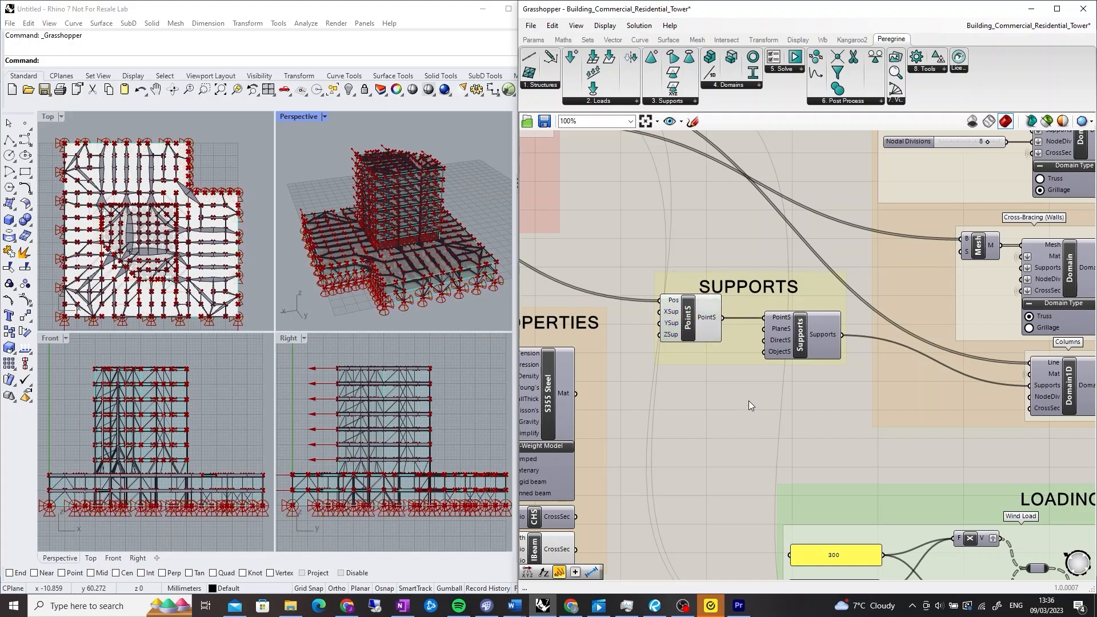
scroll(749, 401, "down", 3)
right_click_drag(802, 411, 644, 464)
scroll(848, 249, "up", 2)
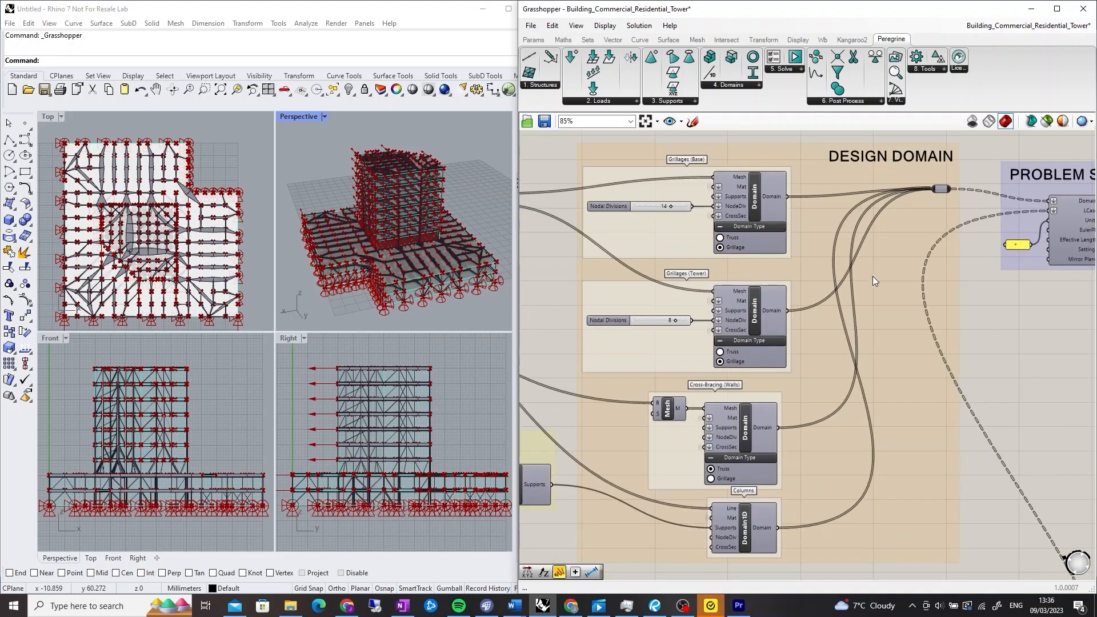
Examine the definition's design domain, domain properties, problem specification and optimize layout groups
right_click_drag(873, 281, 923, 278)
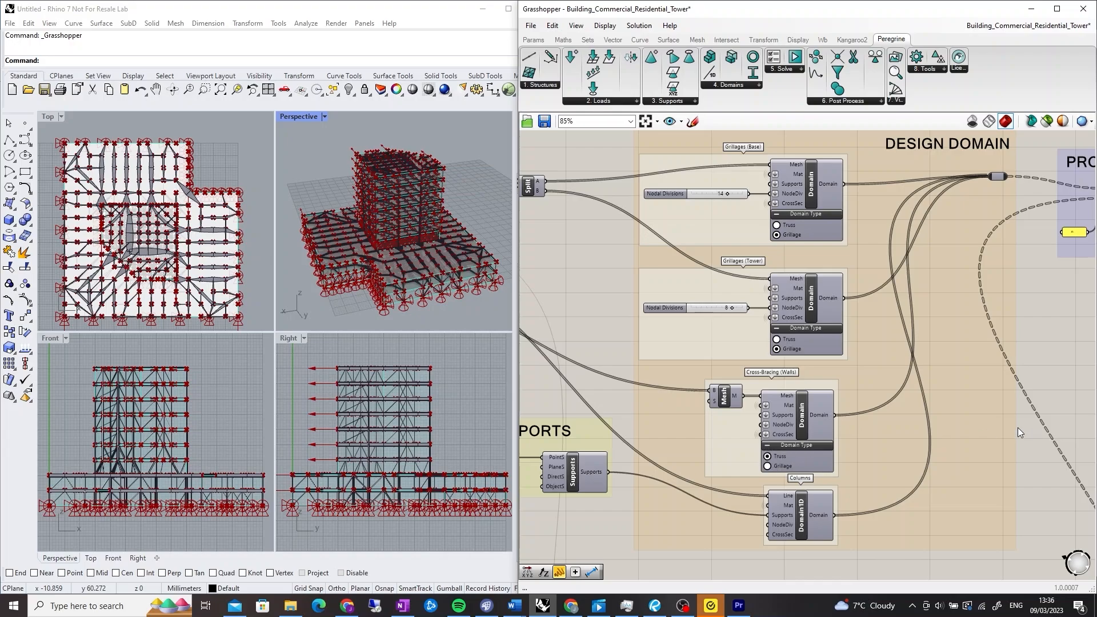
right_click_drag(608, 333, 932, 320)
scroll(932, 320, "down", 3)
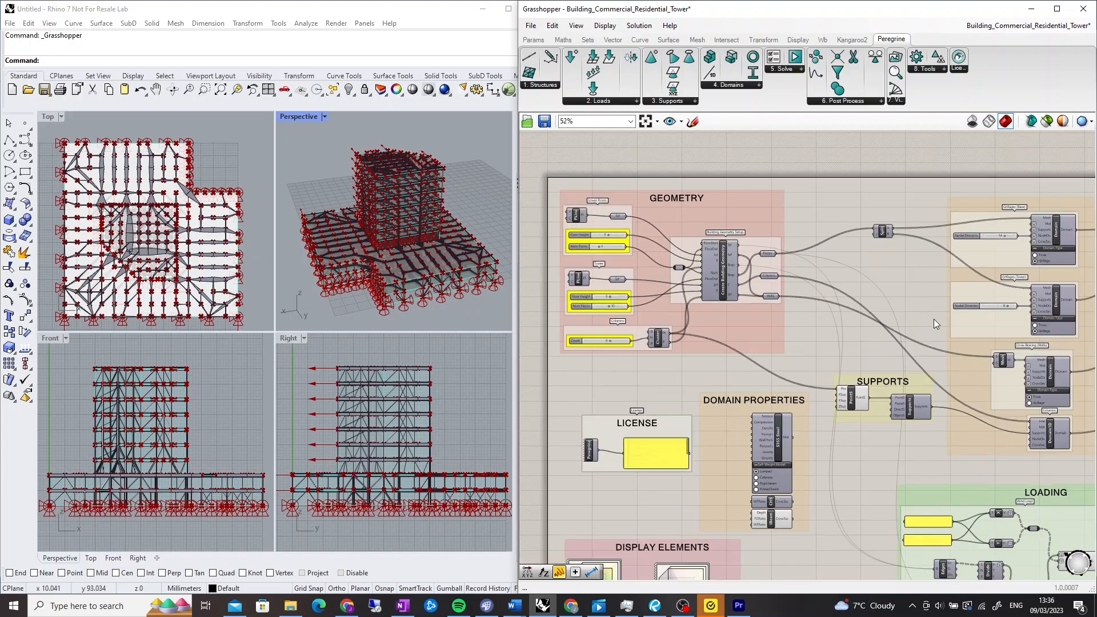
scroll(793, 480, "up", 5)
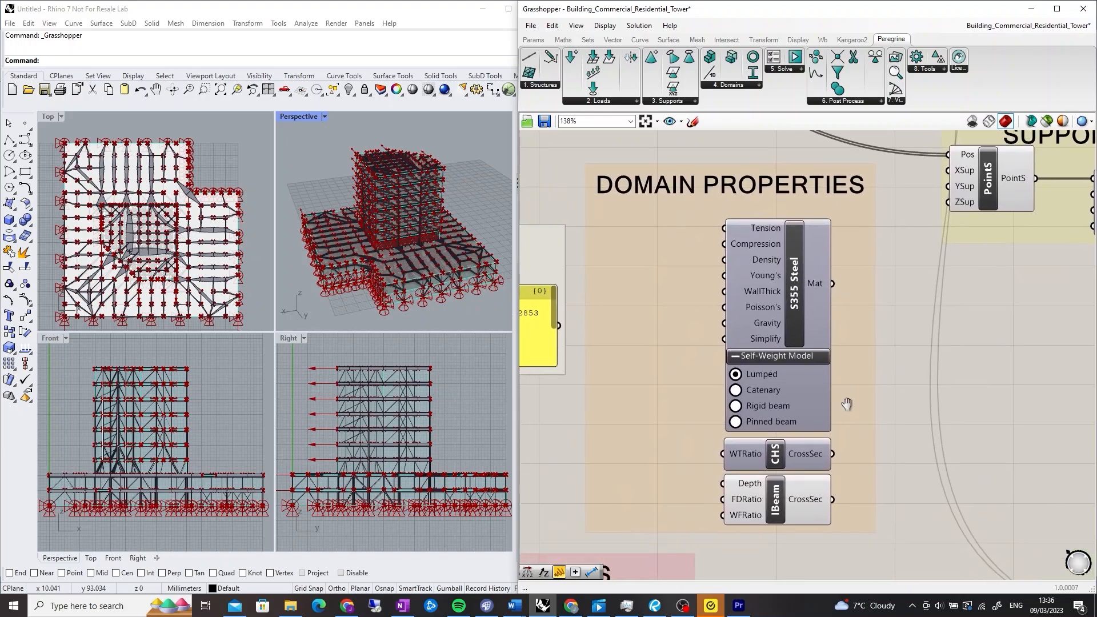
mouse_move(782, 231)
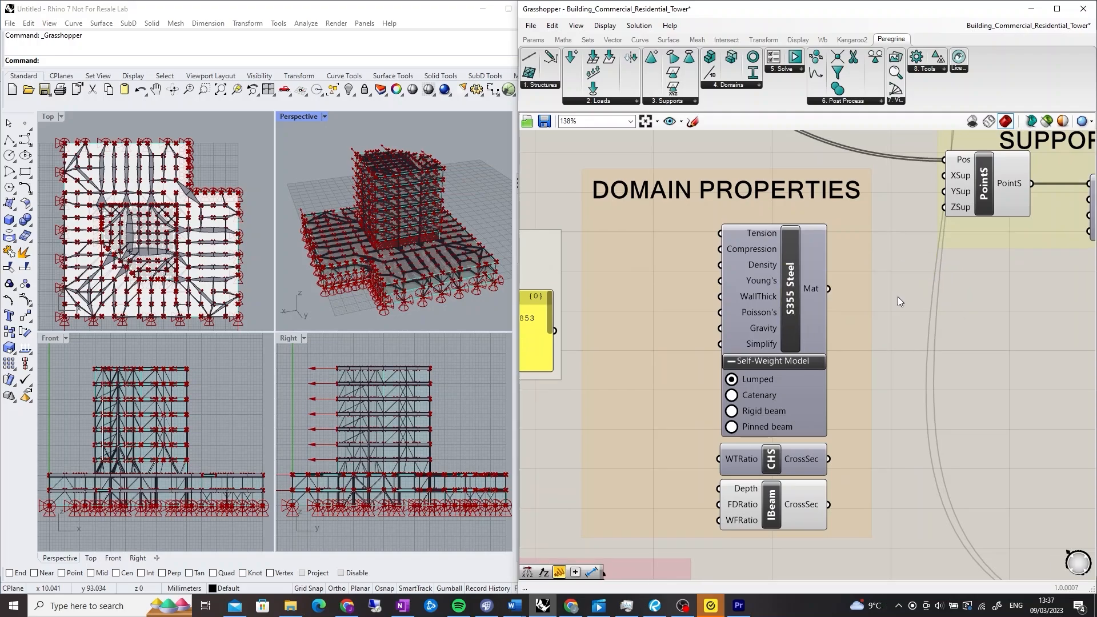
scroll(968, 344, "down", 5)
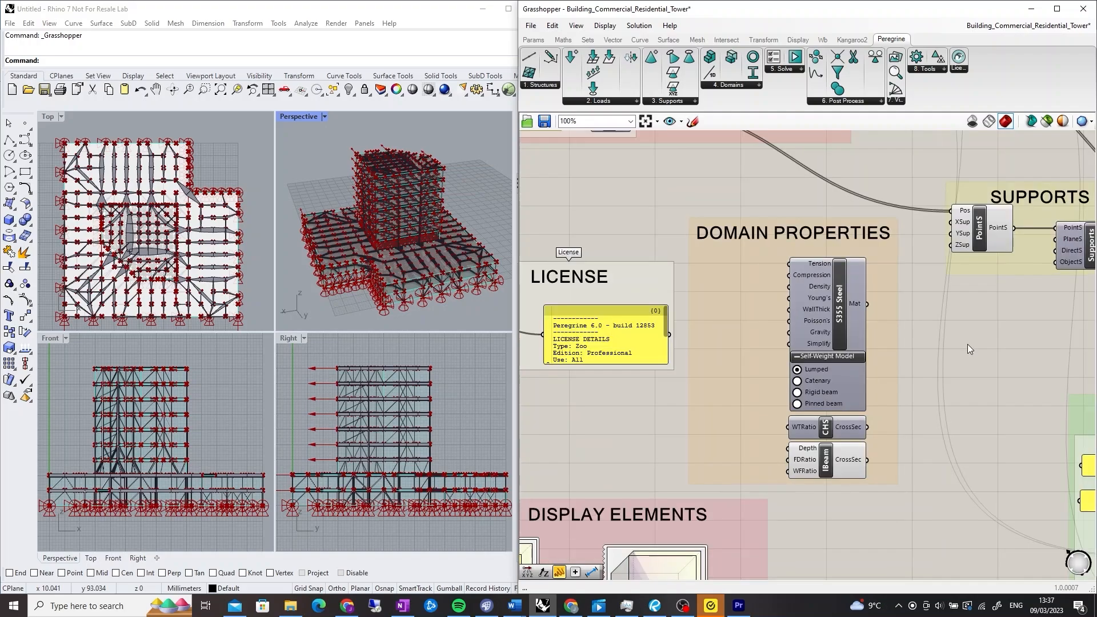
right_click_drag(889, 358, 656, 405)
right_click_drag(995, 362, 880, 510)
scroll(773, 326, "up", 5)
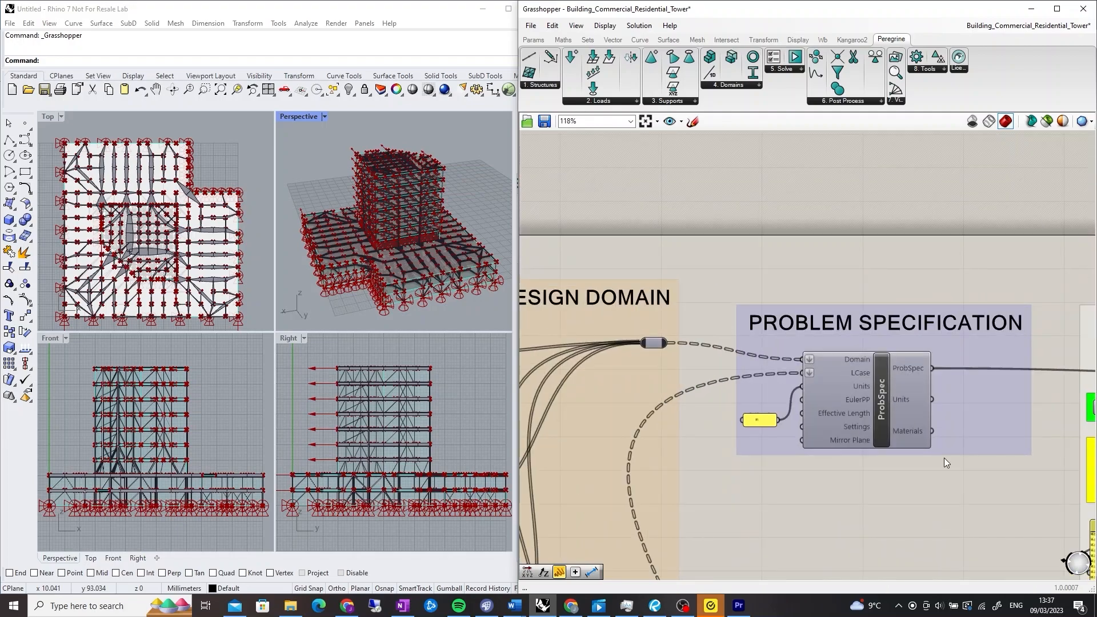
right_click_drag(938, 490, 934, 499)
scroll(935, 494, "down", 1)
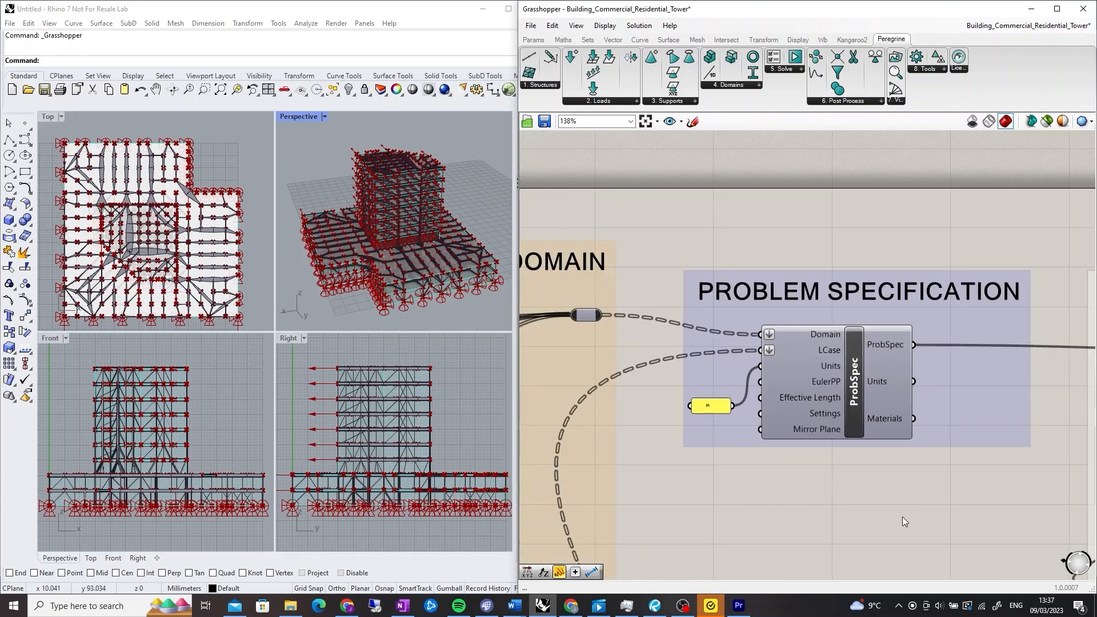
scroll(903, 516, "down", 3)
scroll(972, 428, "up", 3)
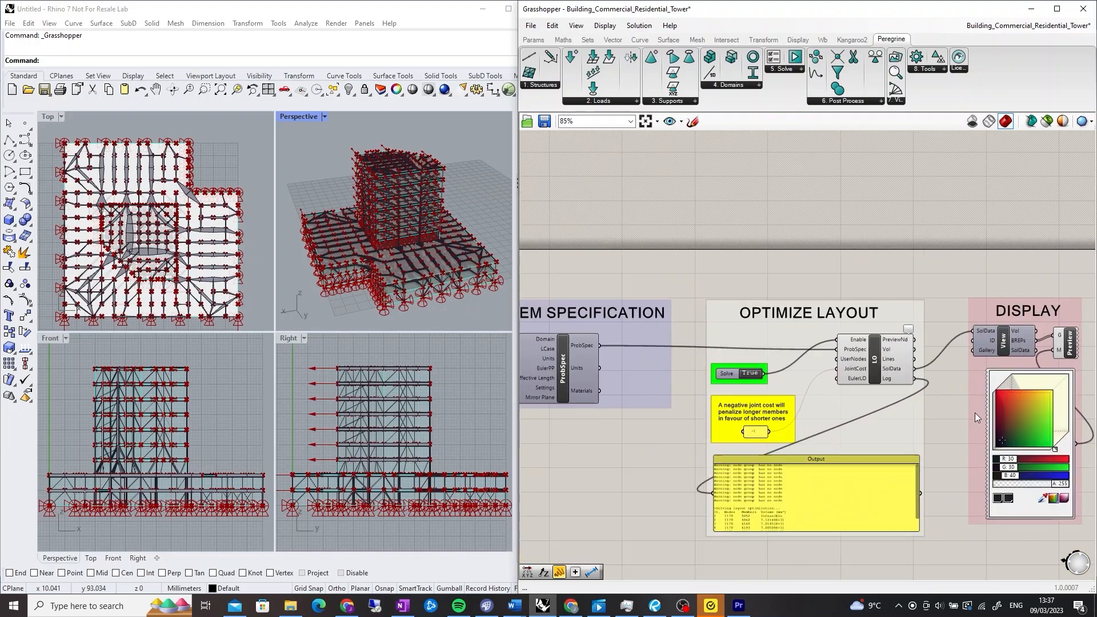
right_click_drag(963, 411, 849, 366)
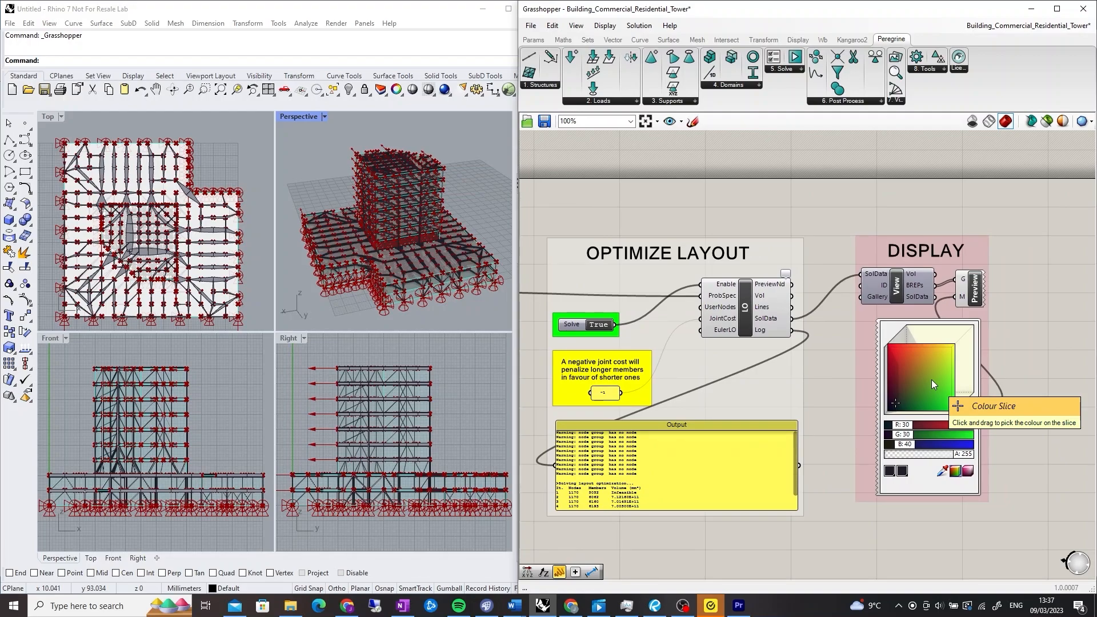
Inspect the optimized grillage layout of the building's floor plan in the maximized Top viewport
left_click(49, 119)
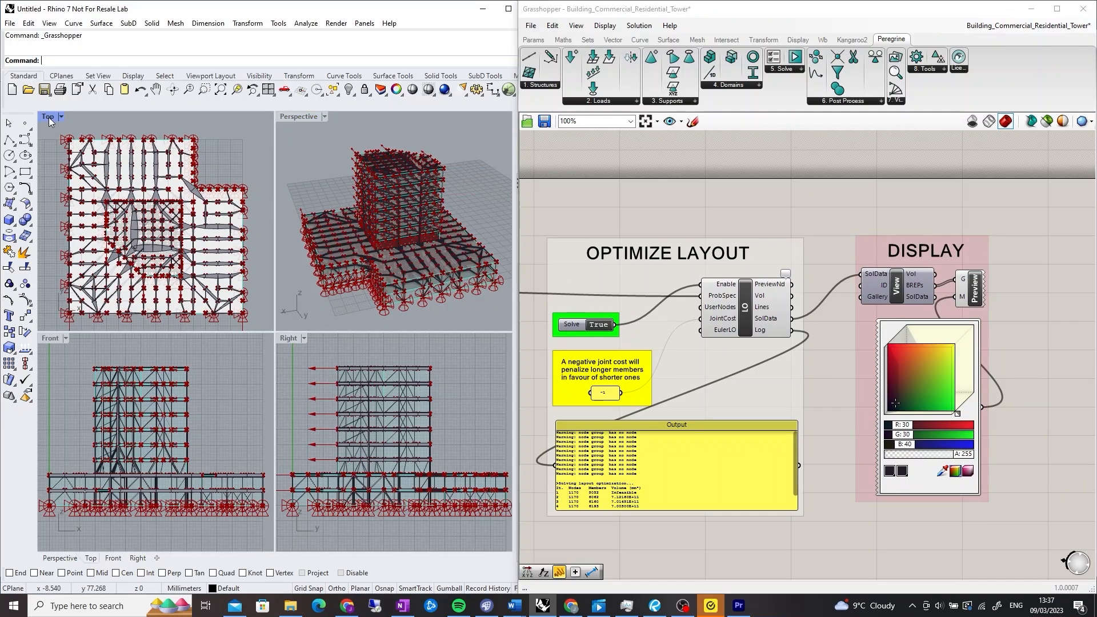
double_click(49, 118)
scroll(287, 424, "up", 2)
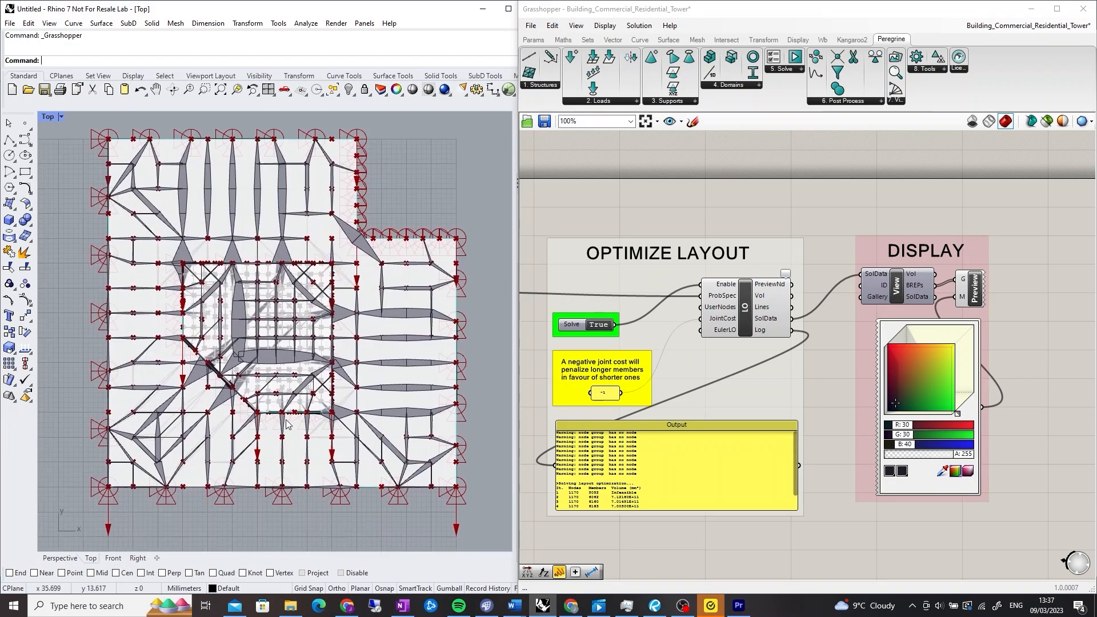
scroll(288, 424, "up", 5)
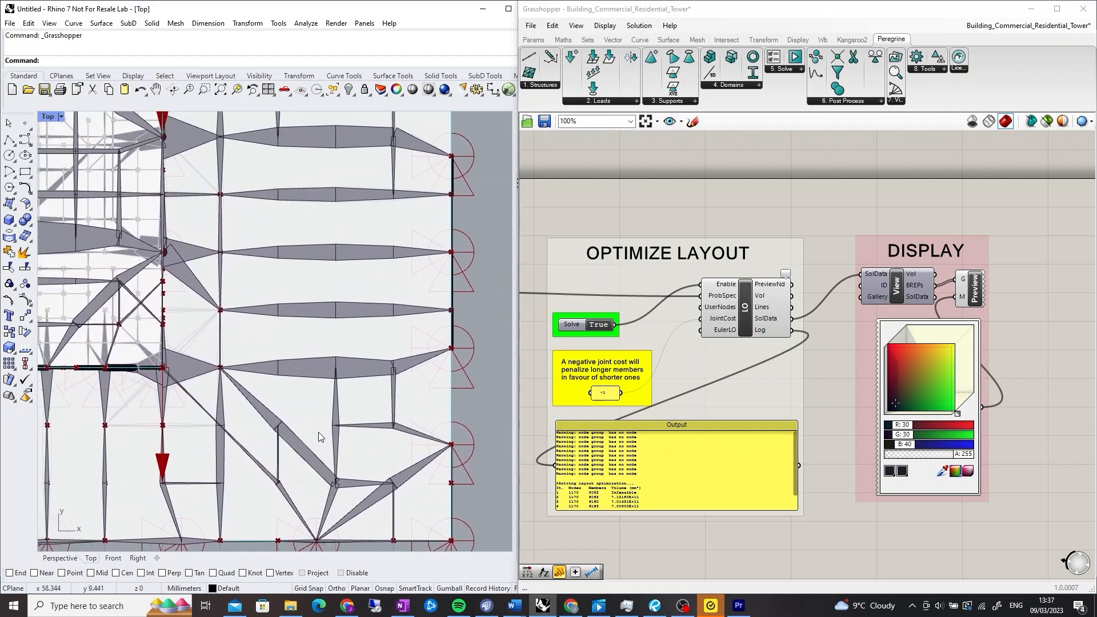
scroll(318, 433, "down", 4)
right_click_drag(242, 287, 357, 399)
scroll(311, 292, "down", 4)
right_click_drag(311, 291, 344, 301)
right_click_drag(238, 465, 216, 440)
double_click(50, 117)
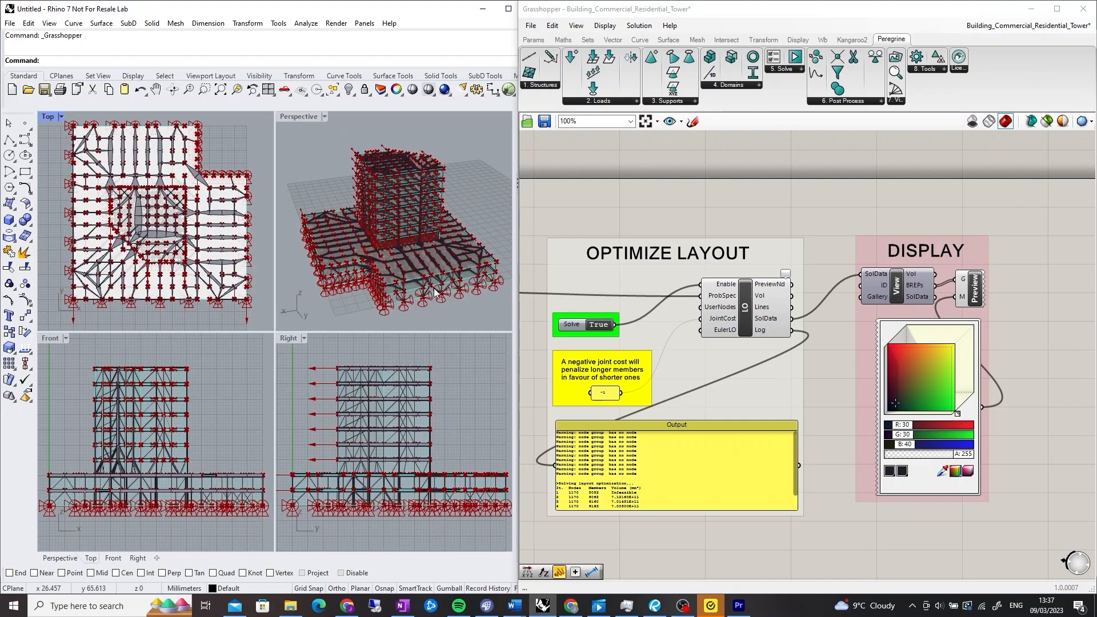
Inspect the optimized tower and podium structure in the maximized Perspective viewport
double_click(294, 118)
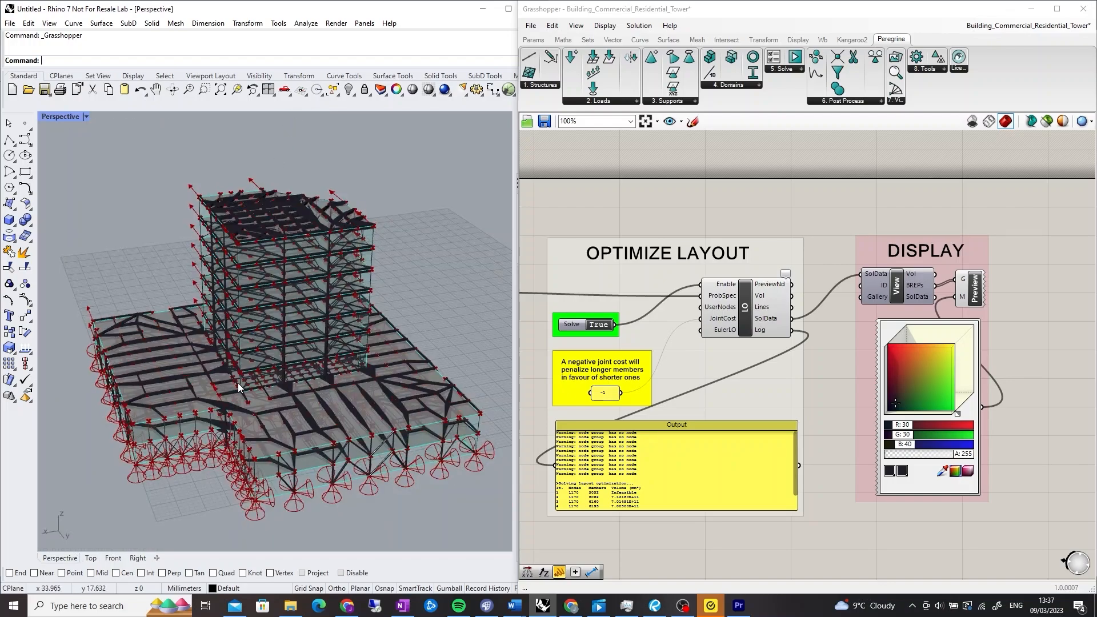
scroll(275, 366, "up", 6)
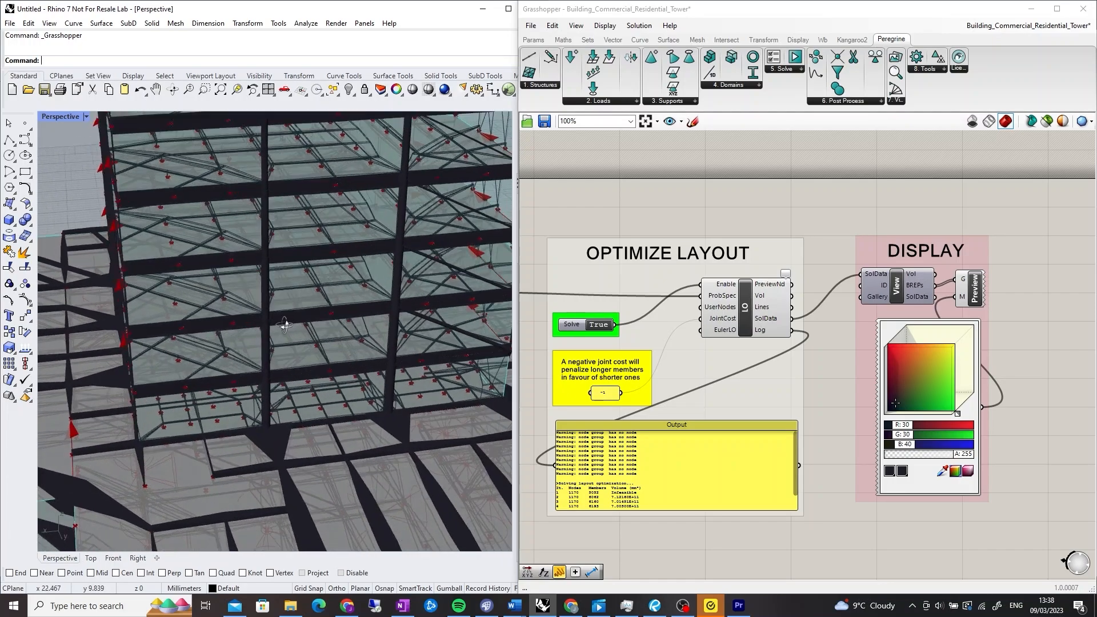
right_click_drag(284, 324, 250, 282)
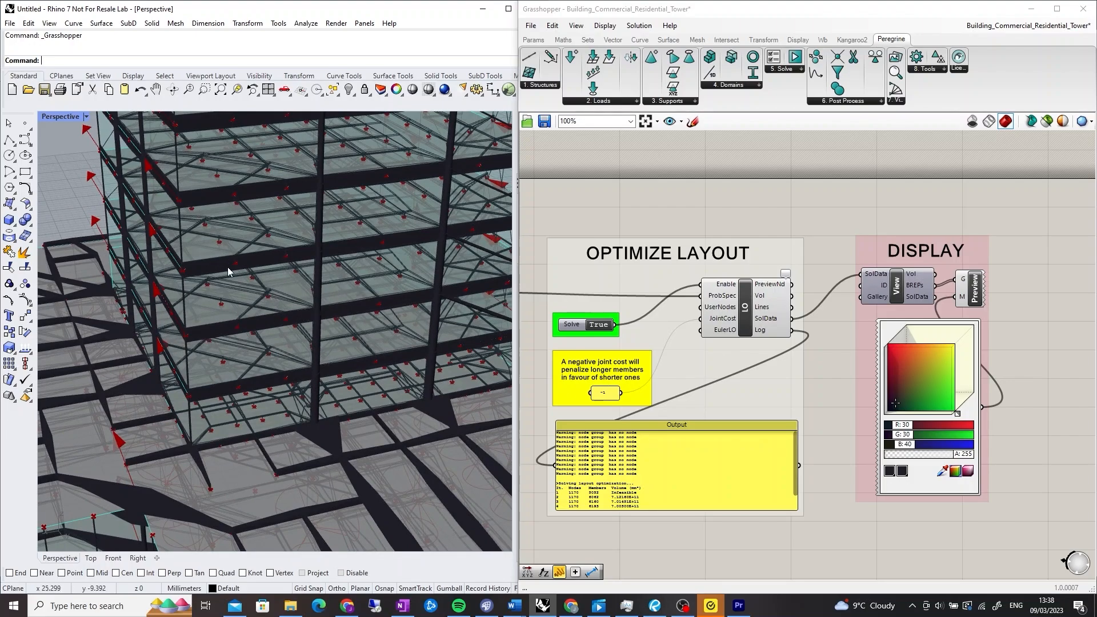
scroll(327, 321, "down", 8)
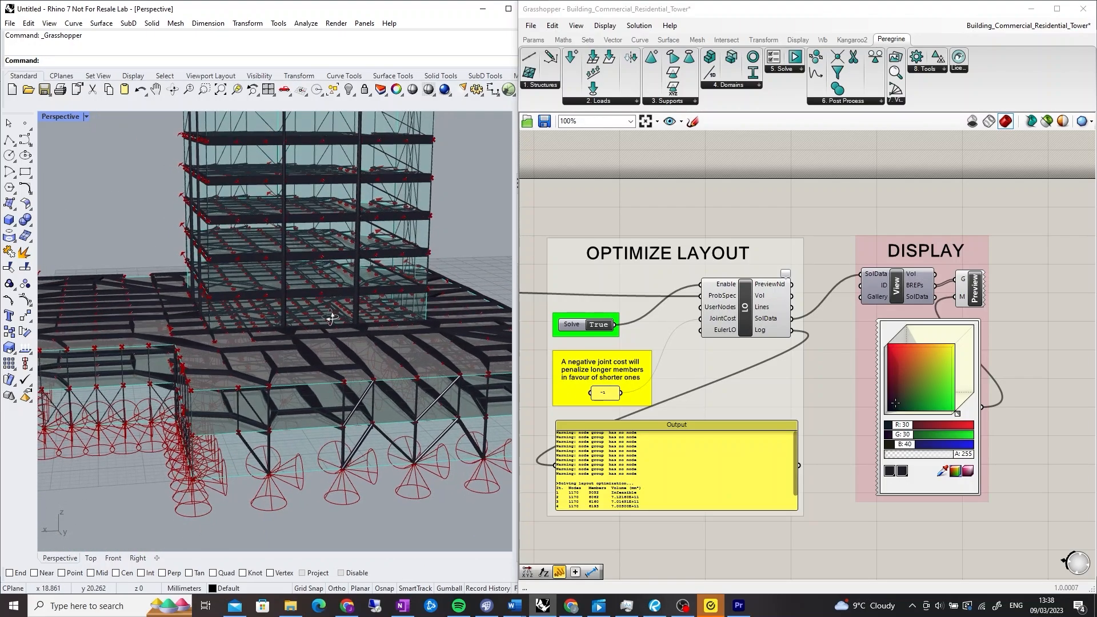
right_click_drag(331, 318, 246, 316)
scroll(246, 316, "down", 5)
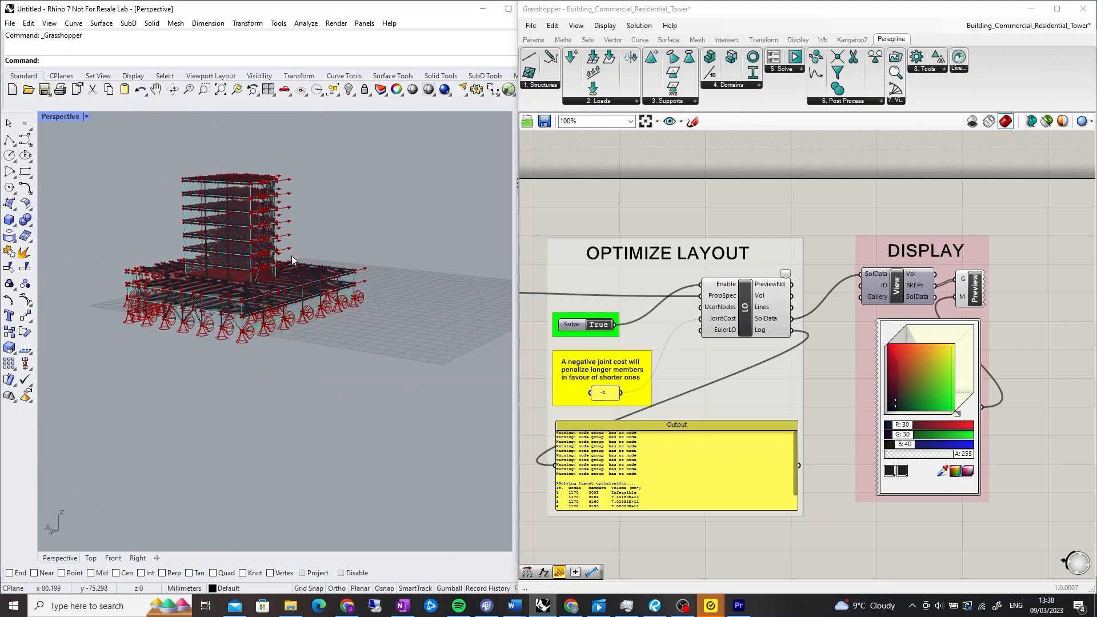